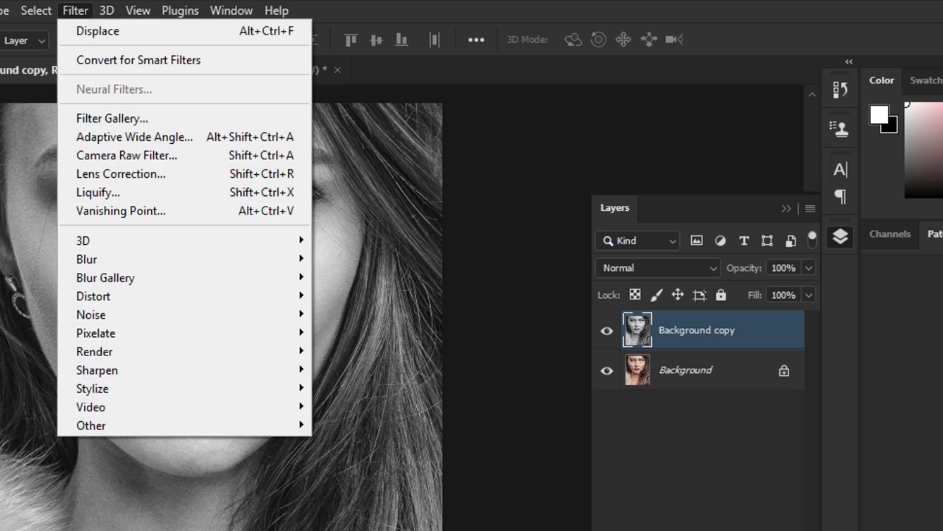
Apply a Gaussian Blur with a 2.6-pixel radius to the grayscale Background copy layer
mouse_move(117, 261)
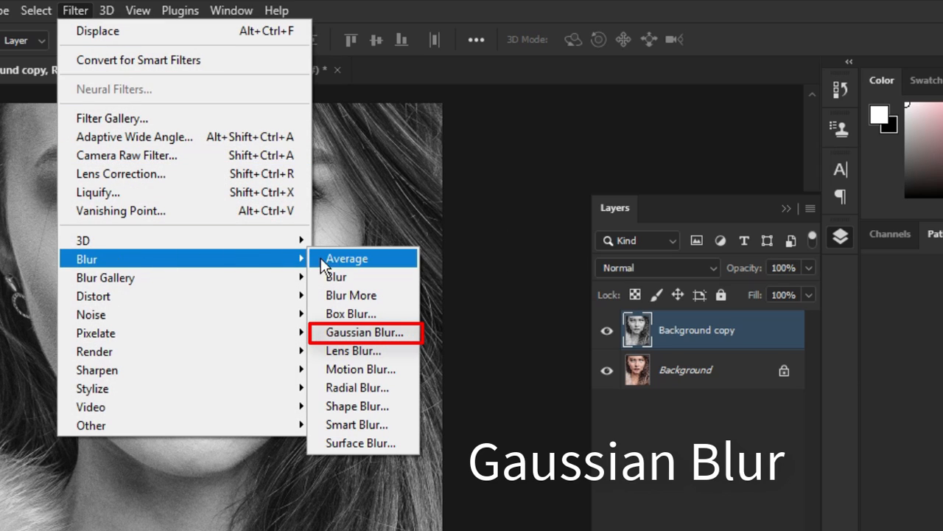
left_click(349, 331)
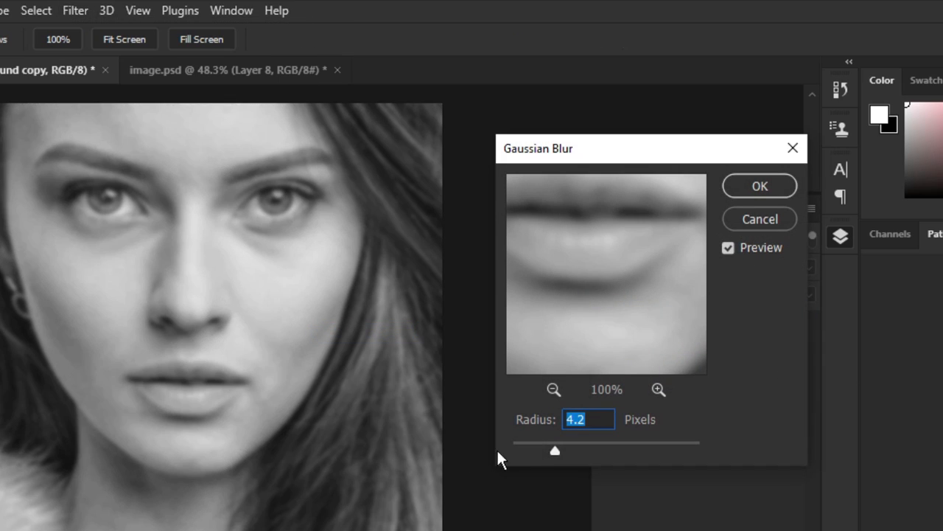
left_click_drag(544, 447, 539, 448)
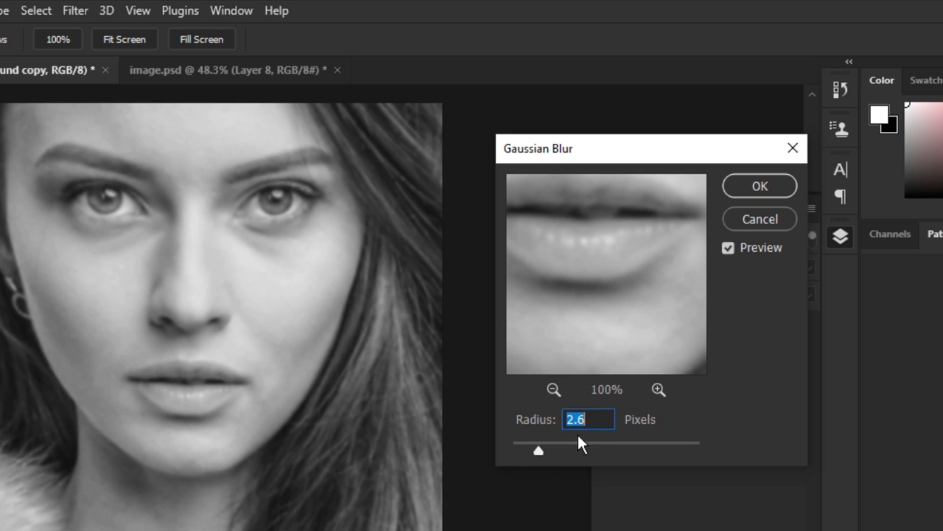
left_click(750, 195)
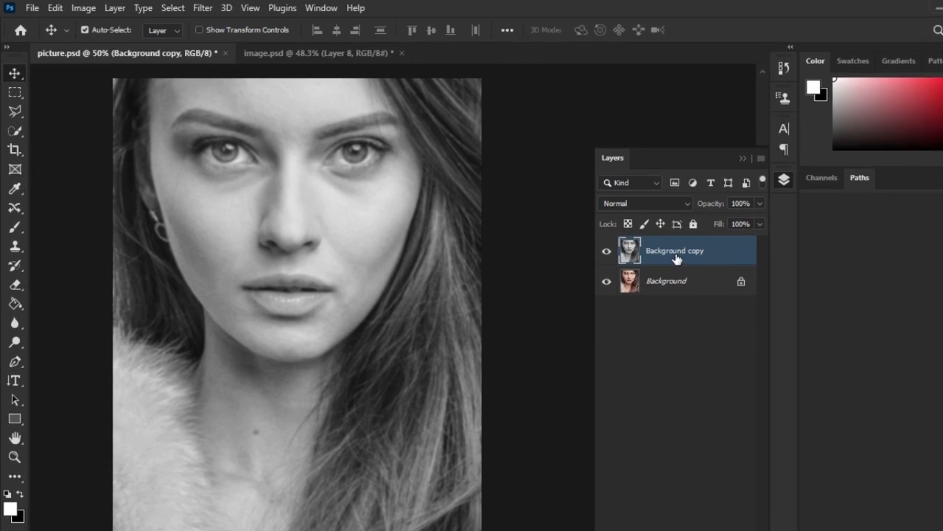
Save the blurred grayscale portrait as a Photoshop file named displacement in the displacement folder
left_click(33, 7)
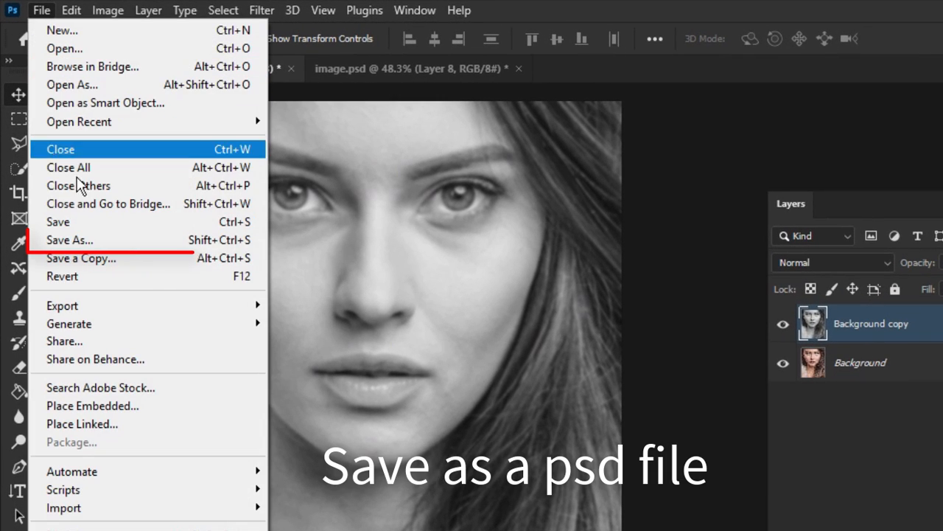
left_click(91, 237)
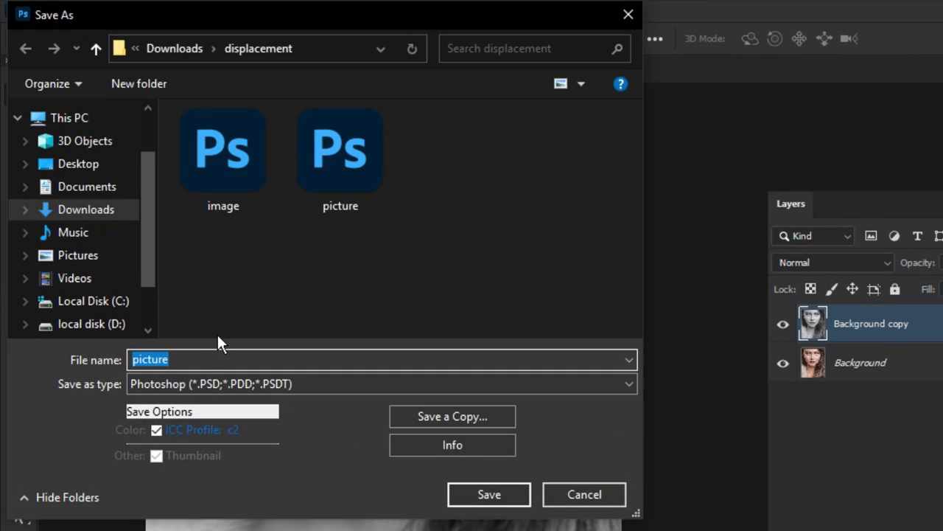
type("displacement")
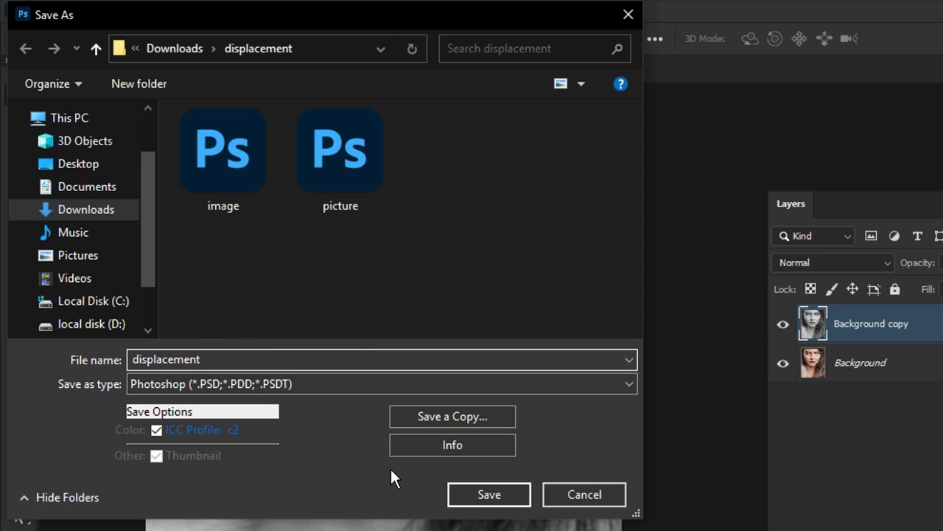
left_click(488, 494)
left_click(532, 313)
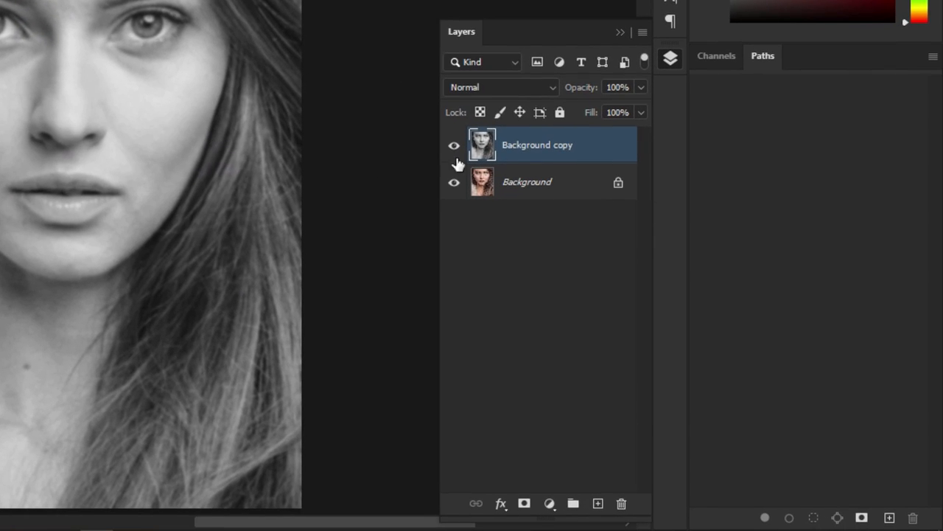
Delete the grayscale Background copy layer and bring the flag artwork from image.psd into the portrait document
left_click_drag(577, 149, 622, 503)
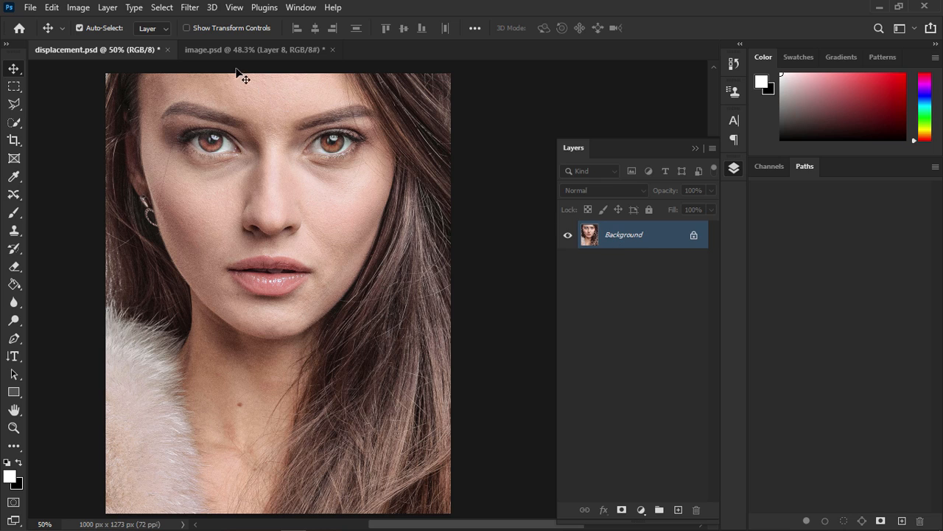
left_click(219, 51)
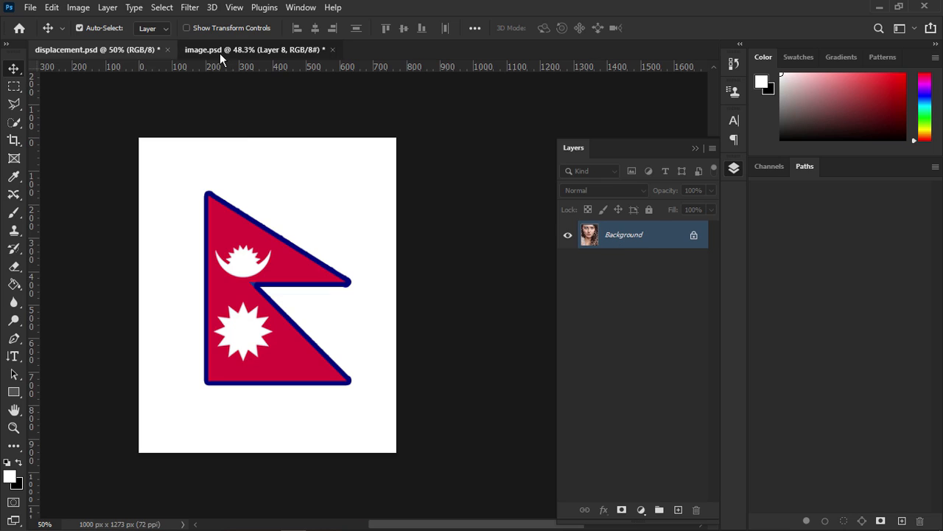
left_click_drag(253, 255, 118, 56)
mouse_move(276, 195)
left_mouse_down()
mouse_move(288, 203)
mouse_move(294, 174)
mouse_move(277, 178)
mouse_move(278, 203)
left_mouse_up()
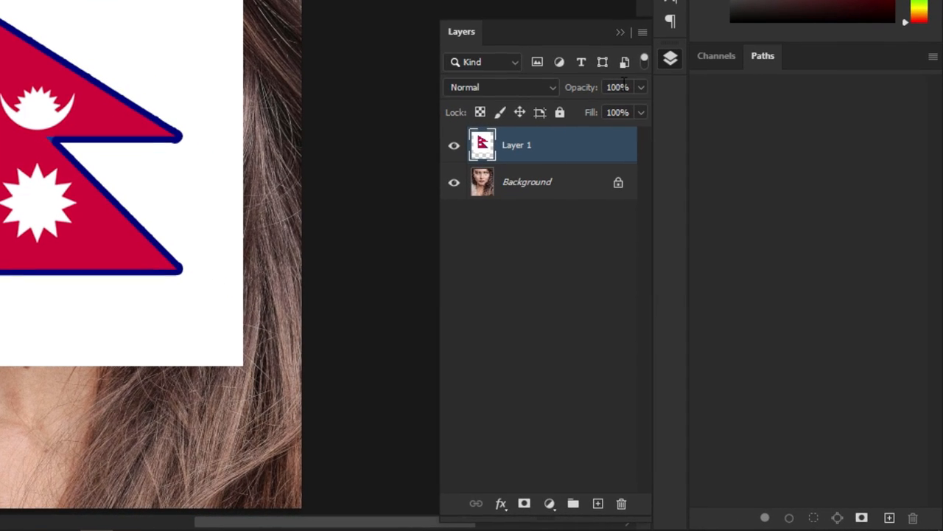
Set the flag layer's opacity to 50% and reposition the flag over the face
left_click(640, 87)
left_click(598, 107)
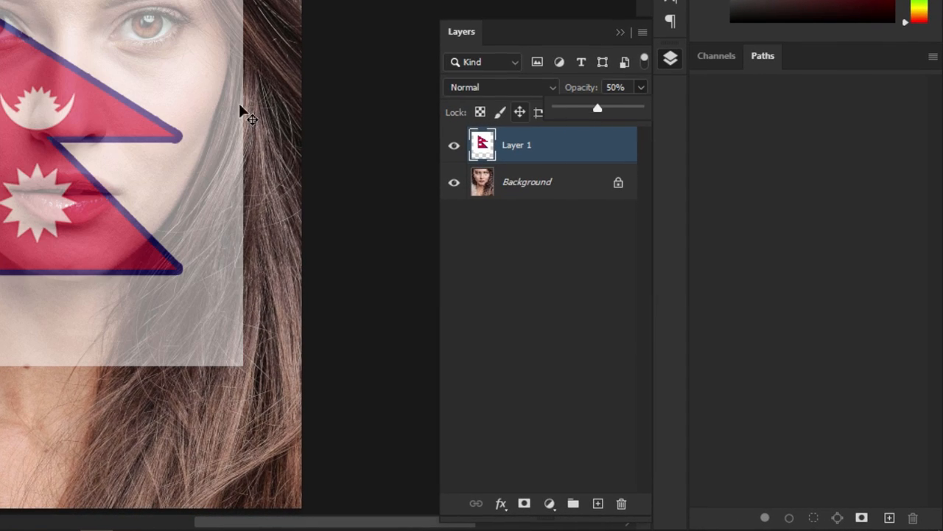
left_click_drag(133, 101, 116, 84)
Enlarge and position the flag with Free Transform so it covers the face from forehead to chin, and restore its opacity to 100%
key("ctrl+t")
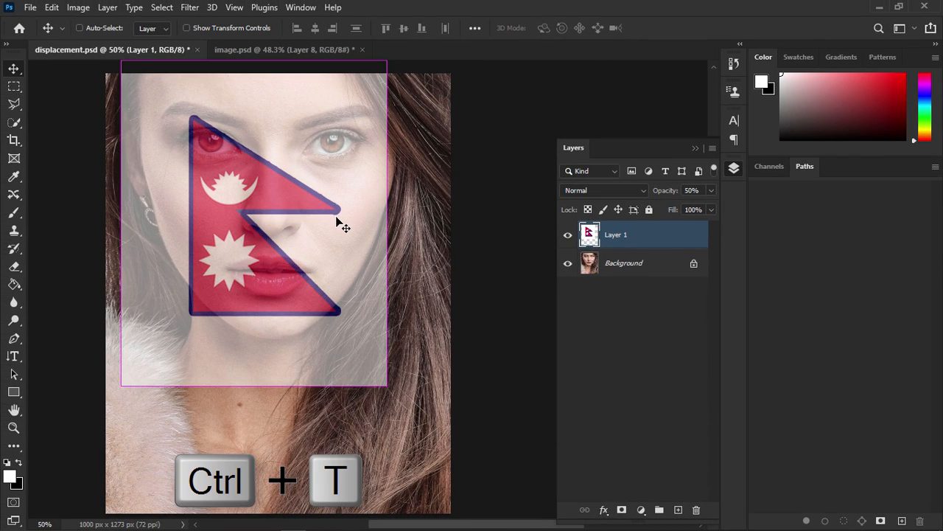
left_click_drag(389, 392, 363, 371)
left_click_drag(328, 328, 316, 312)
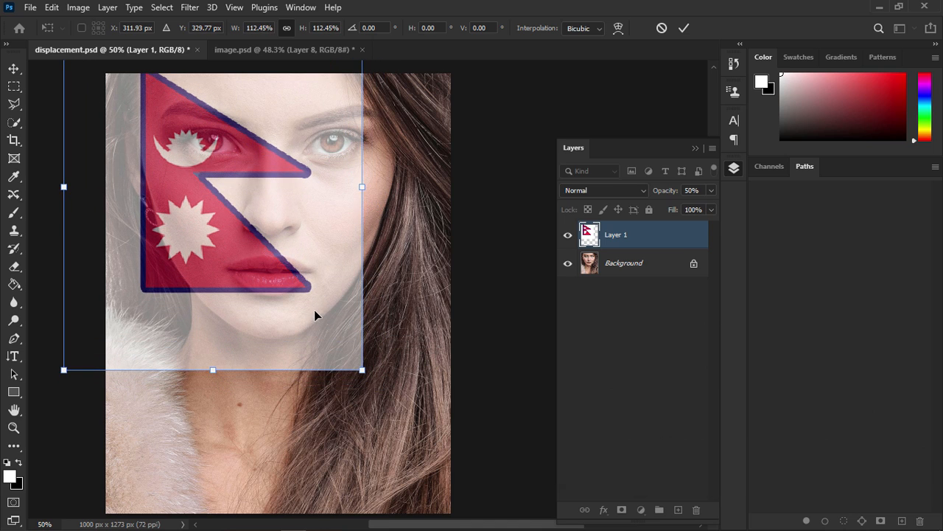
left_click_drag(363, 371, 385, 392)
left_click_drag(322, 329, 323, 342)
left_click_drag(386, 403, 407, 431)
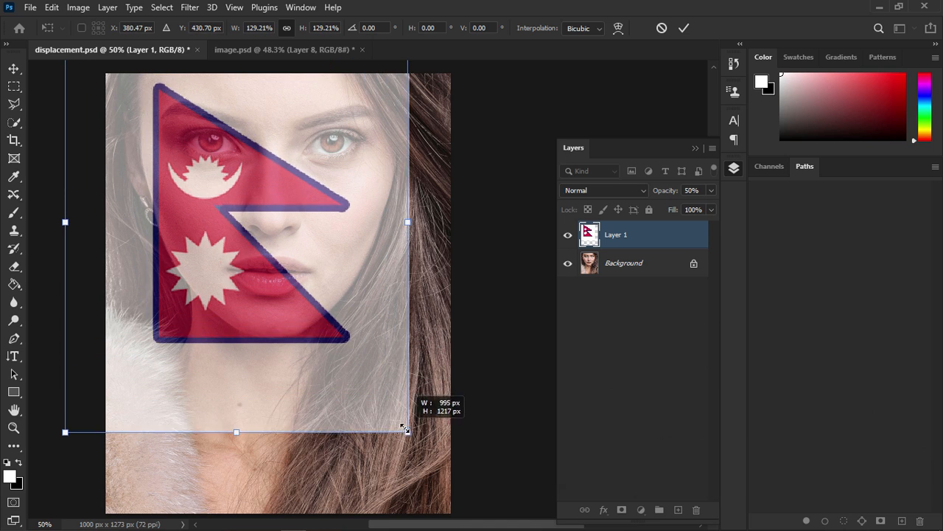
left_click_drag(364, 386, 343, 367)
left_click_drag(391, 198, 406, 197)
left_click_drag(380, 215, 383, 228)
left_click(684, 28)
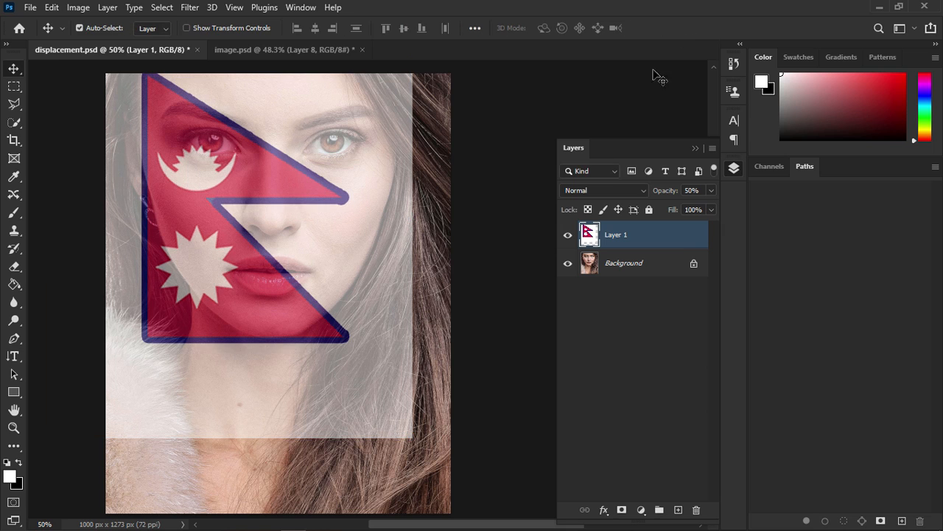
left_click(711, 190)
left_click_drag(711, 207, 737, 206)
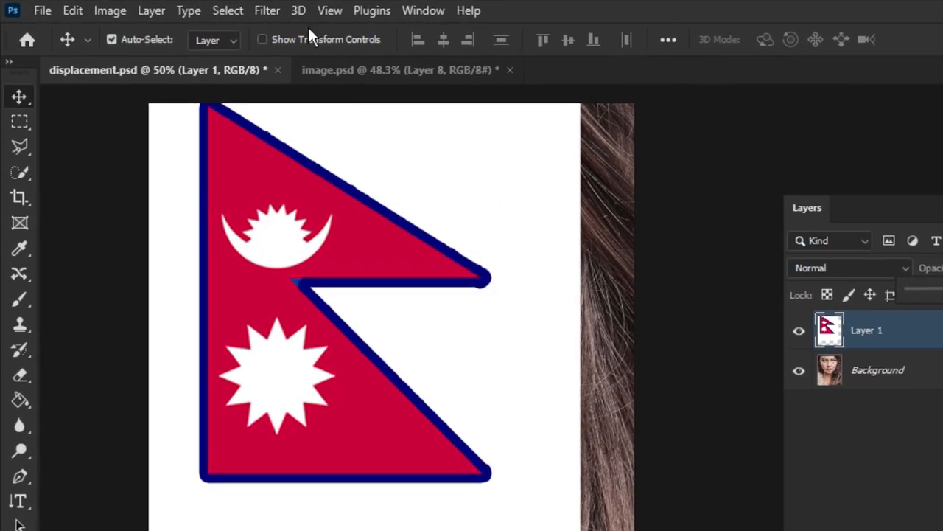
Displace the flag layer with horizontal and vertical scale 8, Stretch To Fit and Repeat Edge Pixels, using displacement.psd as the map
left_click(266, 10)
mouse_move(307, 303)
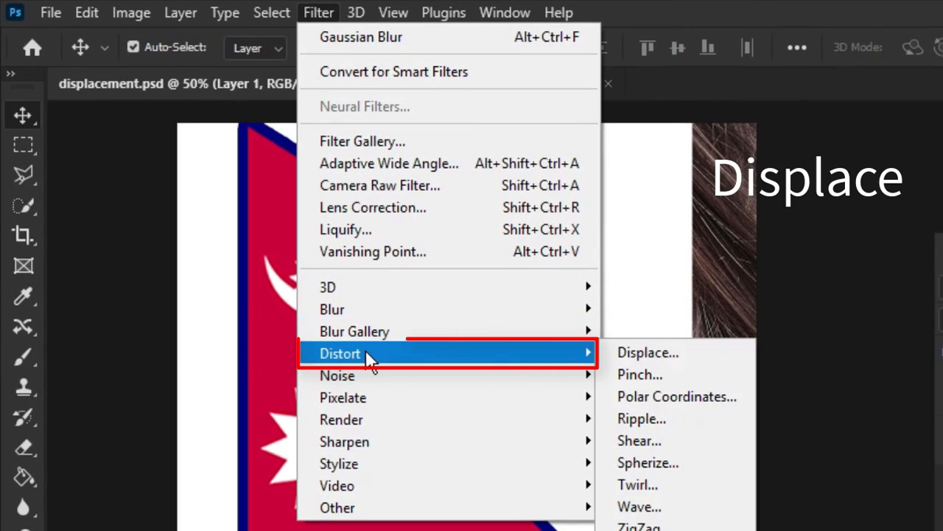
left_click(622, 352)
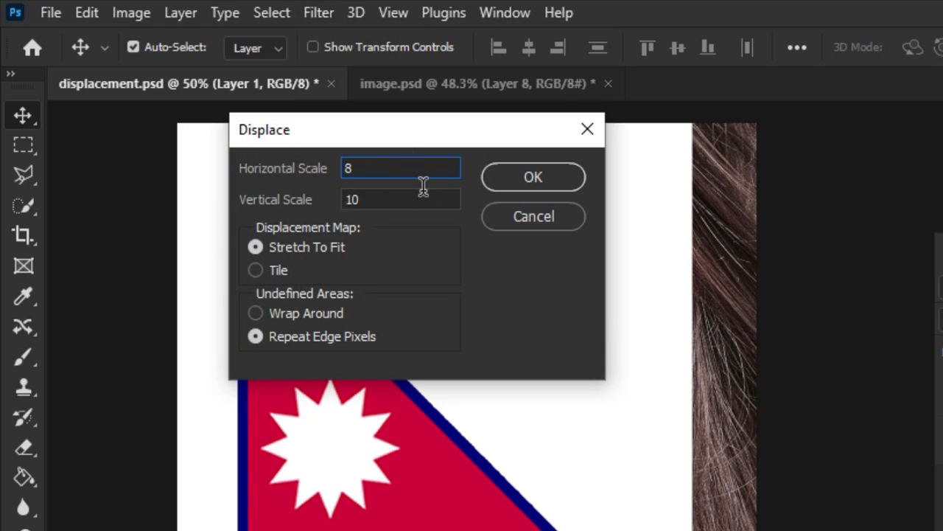
left_click(345, 192)
type("8")
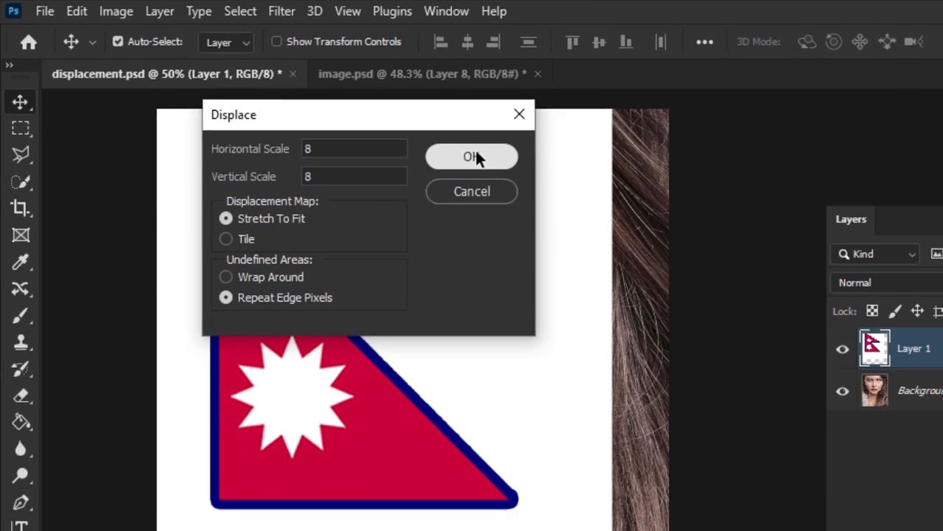
left_click(533, 177)
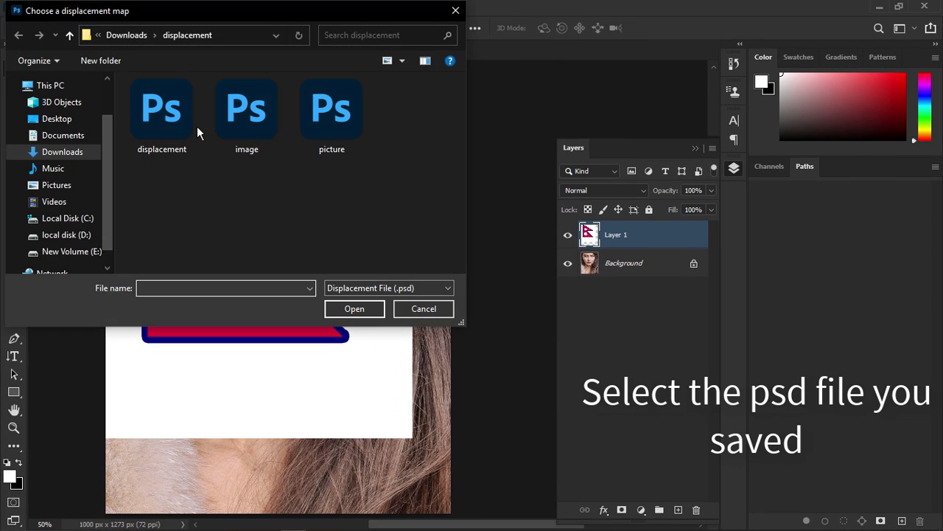
left_click(166, 121)
left_click(355, 308)
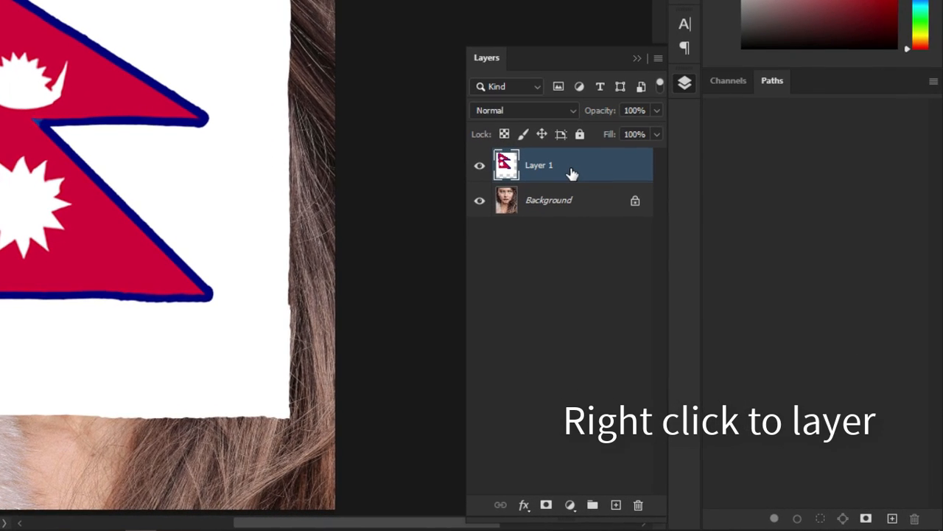
In the flag layer's blending options, split the Underlying Layer shadow value of Blend If to 72 / 214
right_click(572, 173)
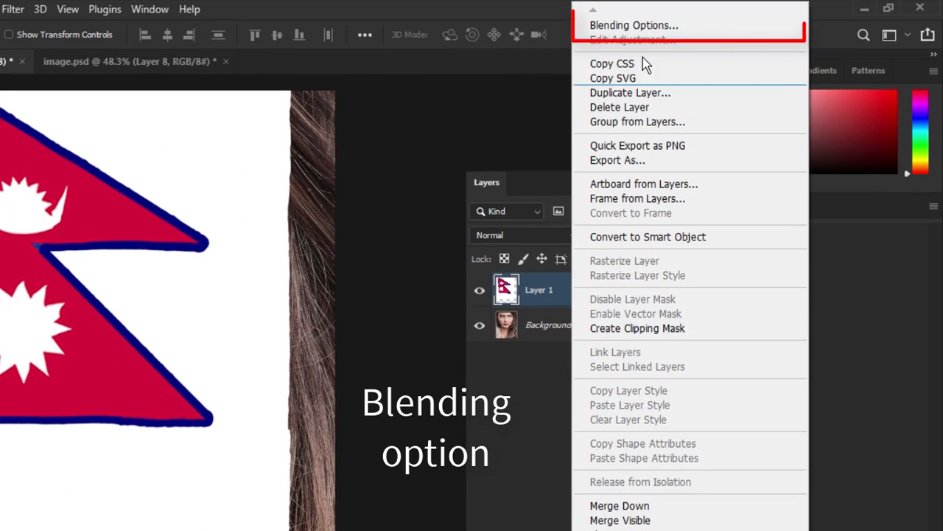
left_click(624, 26)
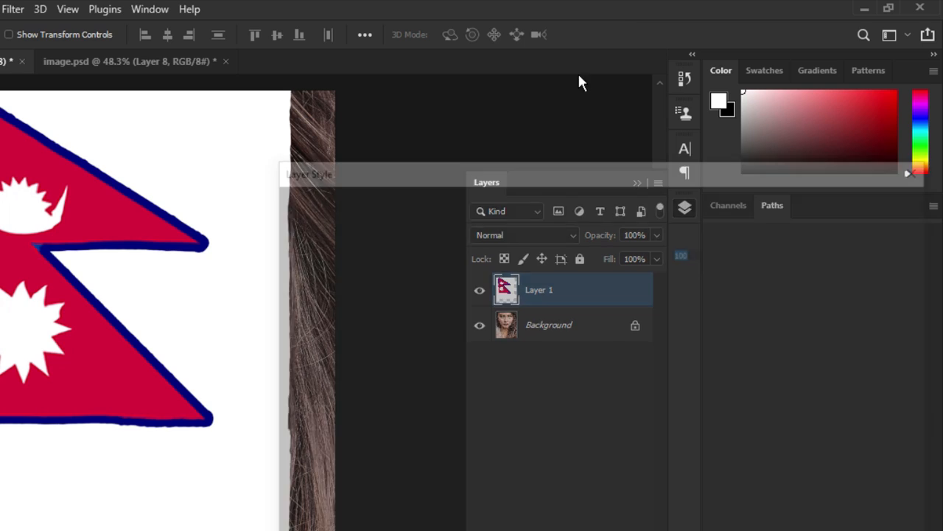
left_click_drag(486, 168, 398, 137)
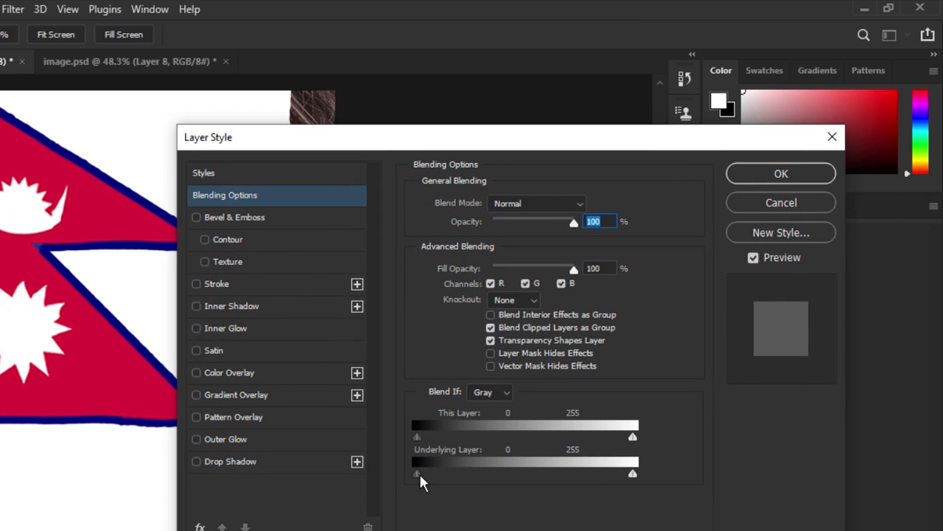
left_click_drag(420, 476, 599, 465)
key("alt")
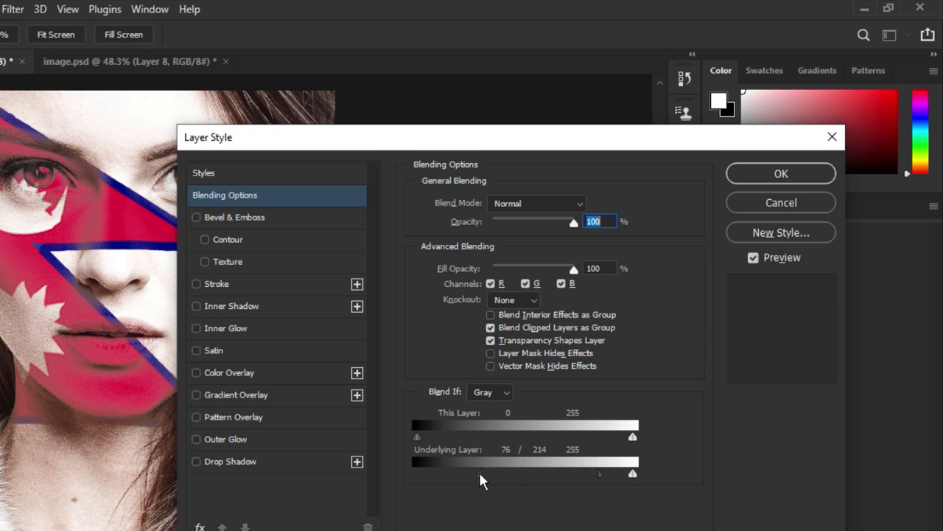
key("alt")
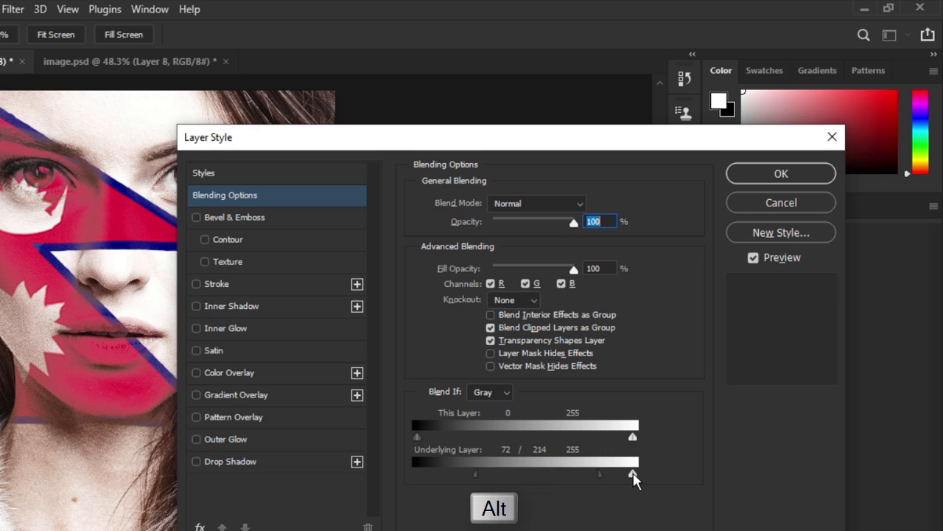
Split the Underlying Layer highlight value of Blend If to 103 / 255 and apply the layer style
left_click_drag(609, 475, 531, 474)
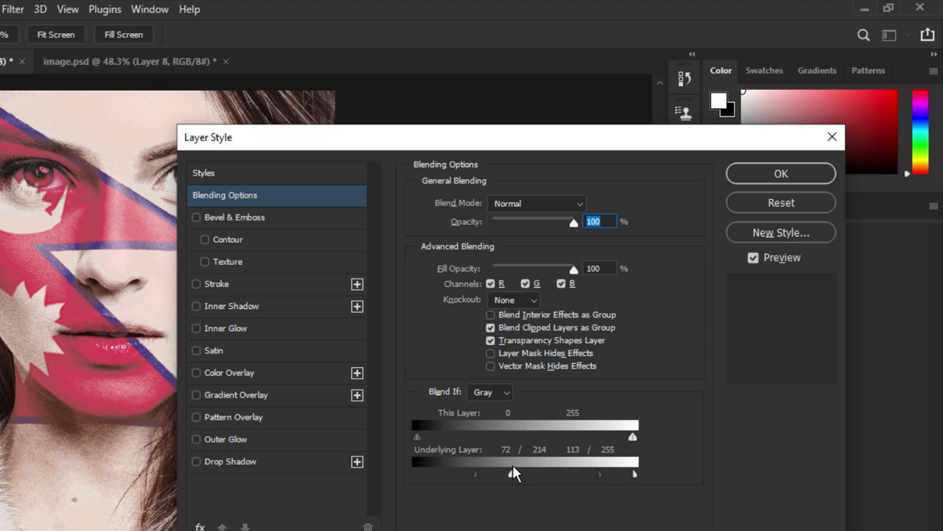
left_click_drag(503, 472, 492, 470)
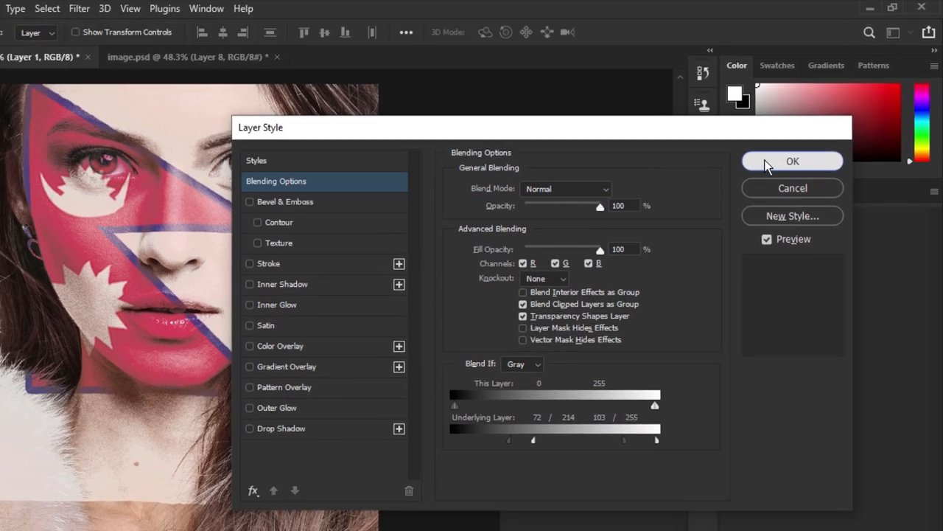
left_click(759, 176)
Duplicate the Background layer and place the copy above the flag layer
left_click(625, 263)
key("ctrl+j")
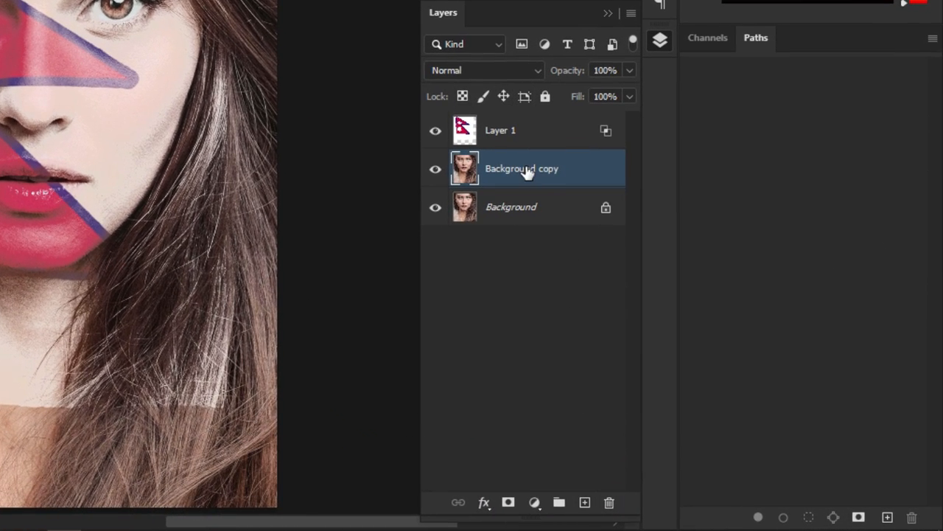
left_click_drag(528, 171, 512, 128)
Set the Background copy's blend mode to Linear Burn and its opacity to 60%
left_click(458, 72)
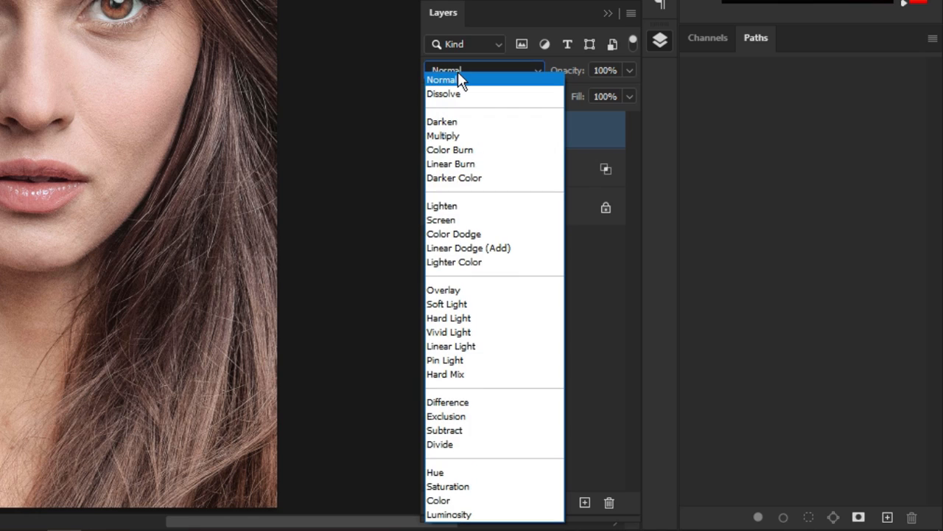
left_click(469, 165)
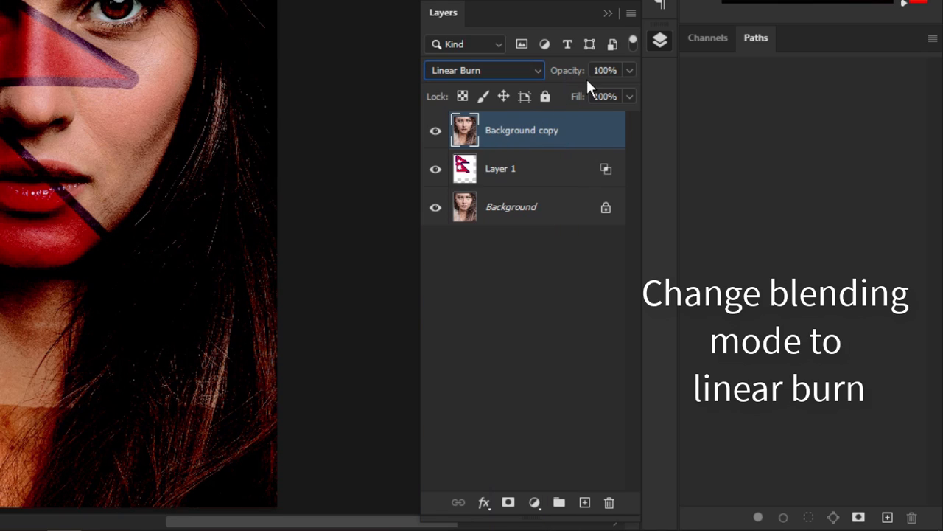
left_click(628, 69)
left_click_drag(627, 90, 593, 93)
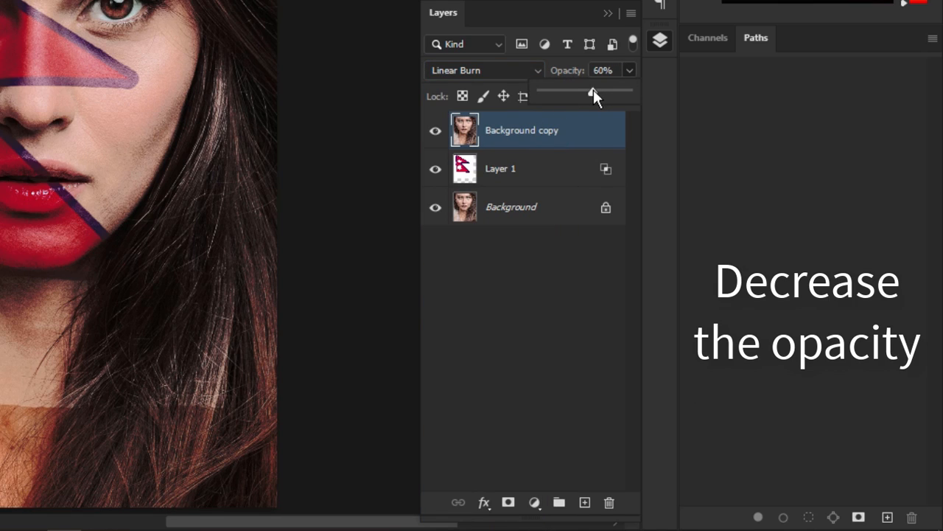
Add a layer mask to the flag layer, Layer 1
left_click(551, 171)
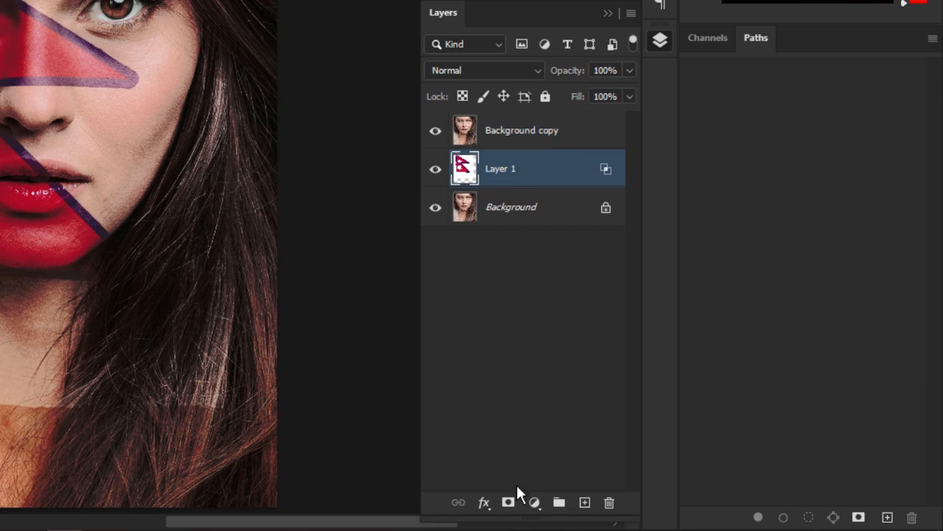
left_click(509, 502)
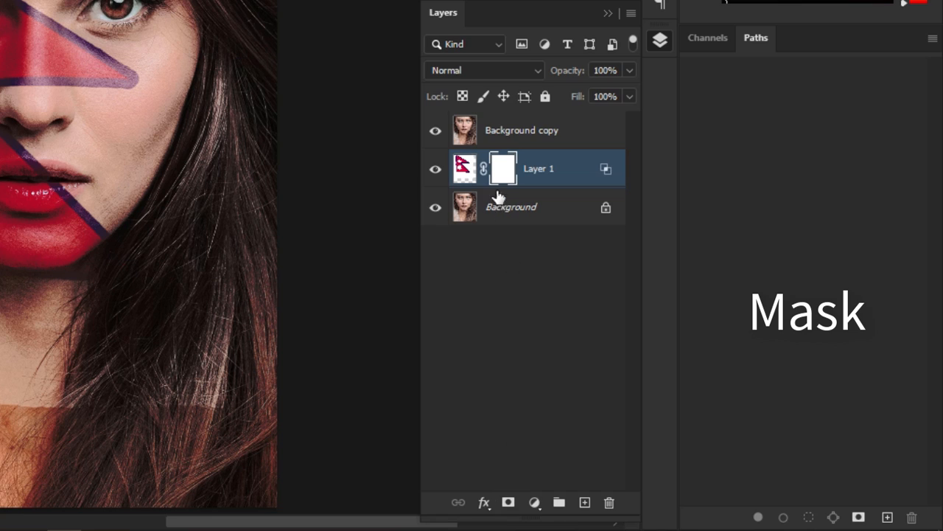
Invert Layer 1's mask to black and select the woman's face on the Background copy with the Quick Selection tool
key("ctrl+i")
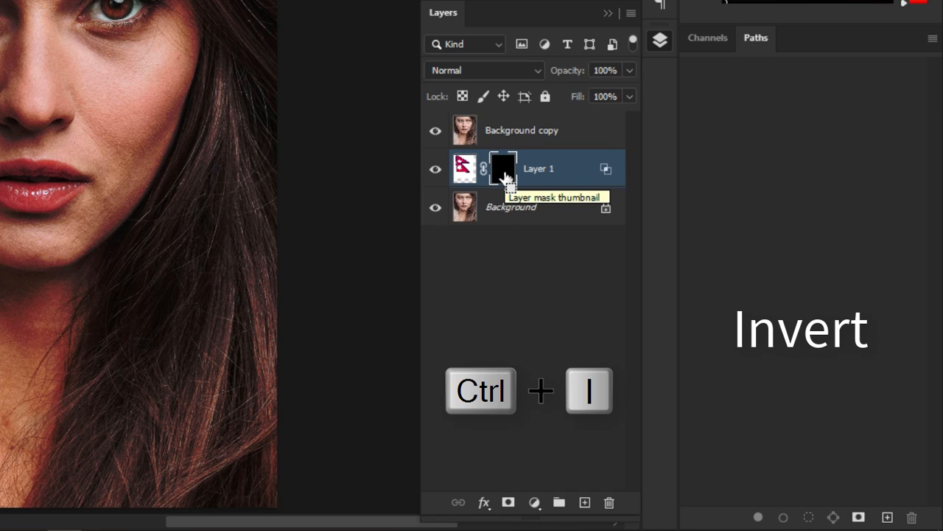
left_click(497, 140)
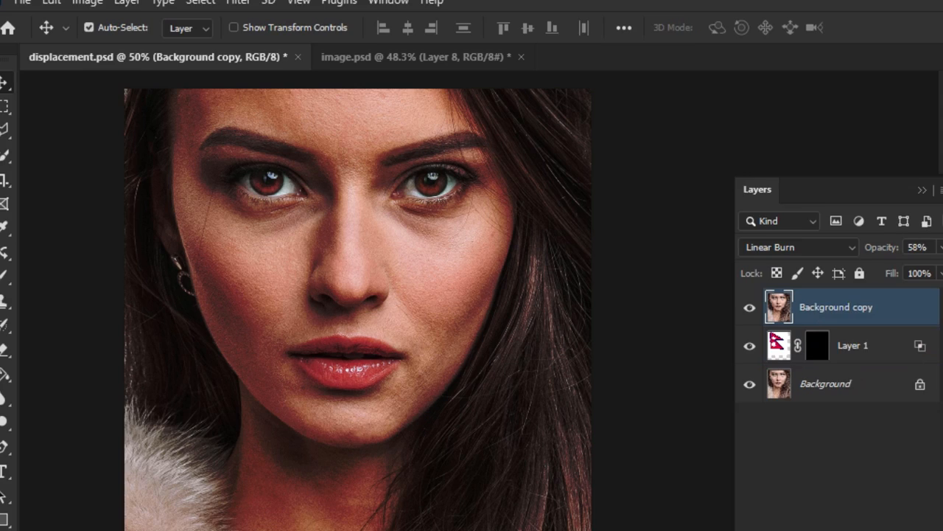
key("w")
mouse_move(230, 150)
left_mouse_down()
mouse_move(260, 157)
mouse_move(387, 344)
mouse_move(385, 375)
left_mouse_up()
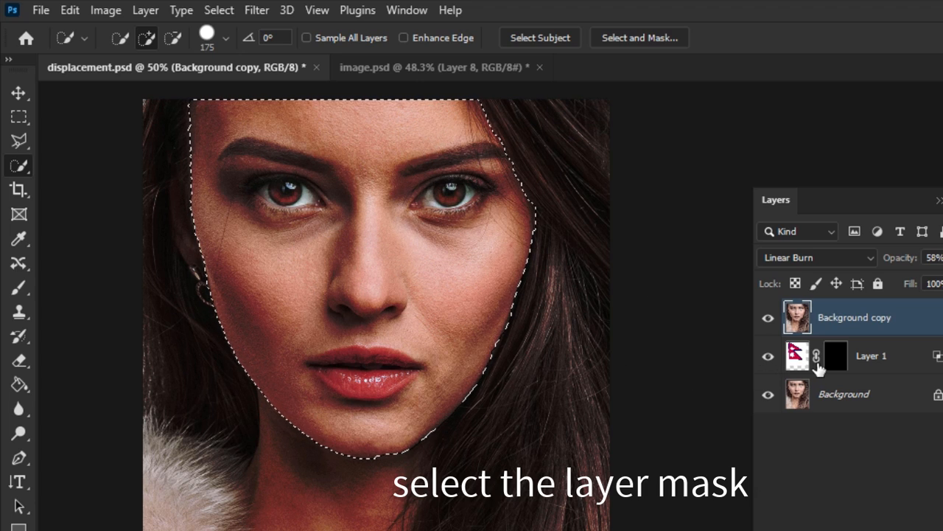
Fill the face selection on Layer 1's mask with white using the Paint Bucket, and deselect
left_click(837, 357)
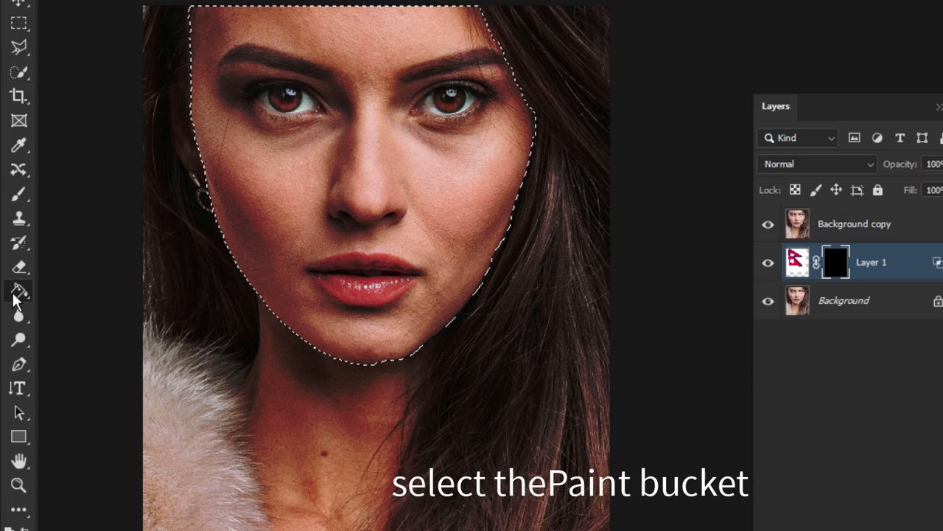
left_click(14, 292)
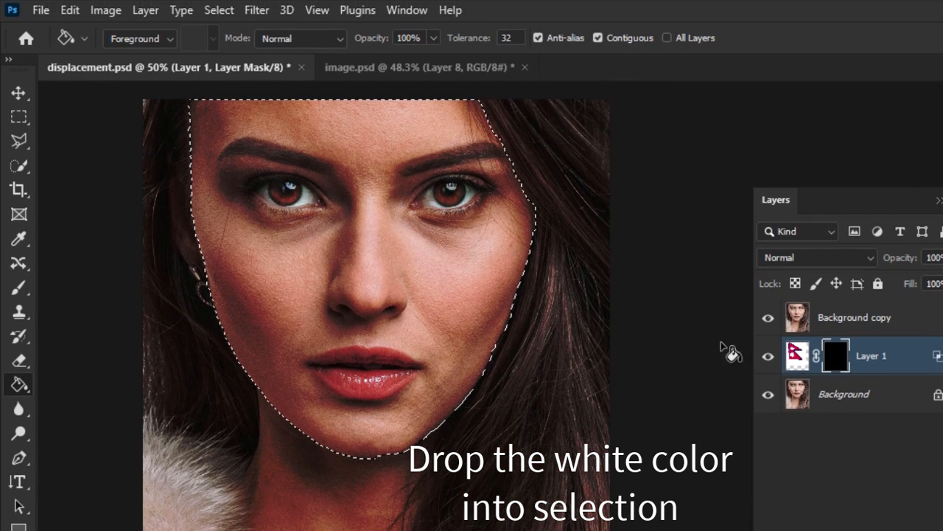
left_click(363, 276)
key("ctrl+d")
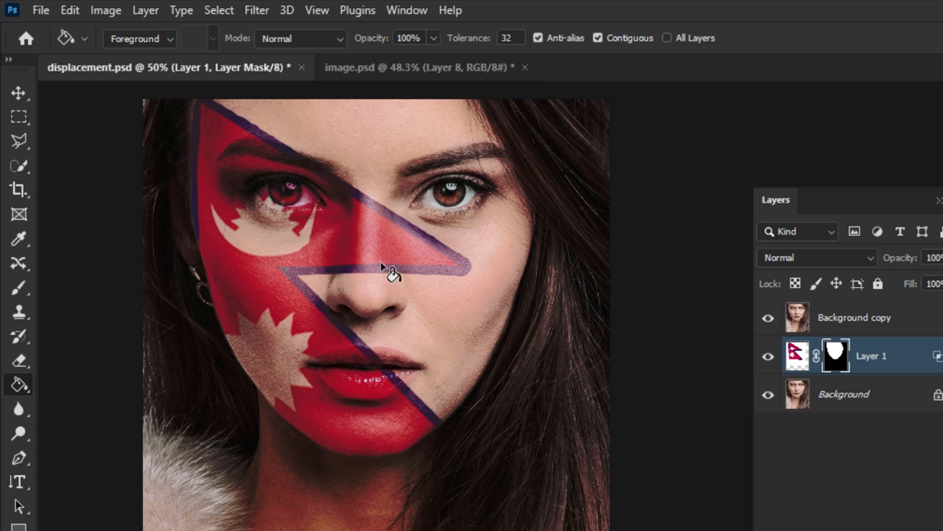
Set up the Brush tool with 21% flow and black as the foreground colour, targeting Layer 1's mask
scroll(413, 250, "up", 2)
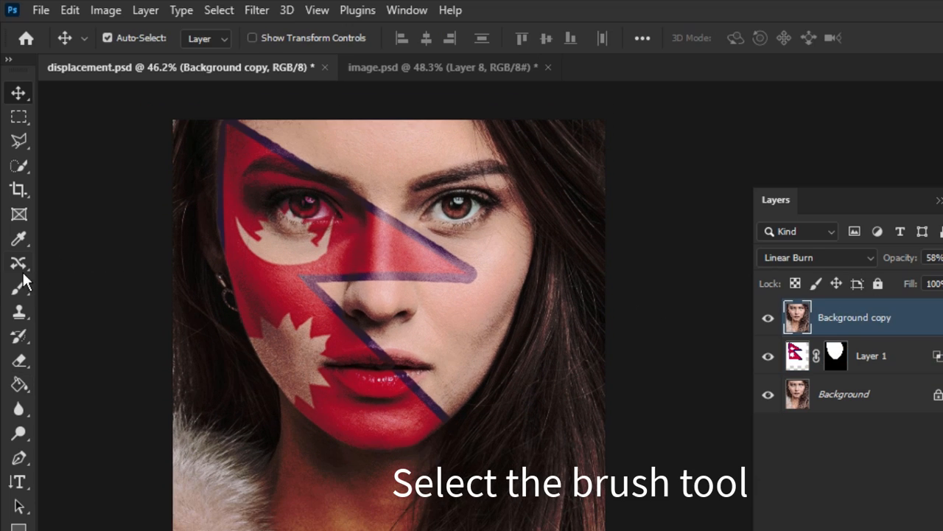
left_click(19, 288)
left_click(546, 37)
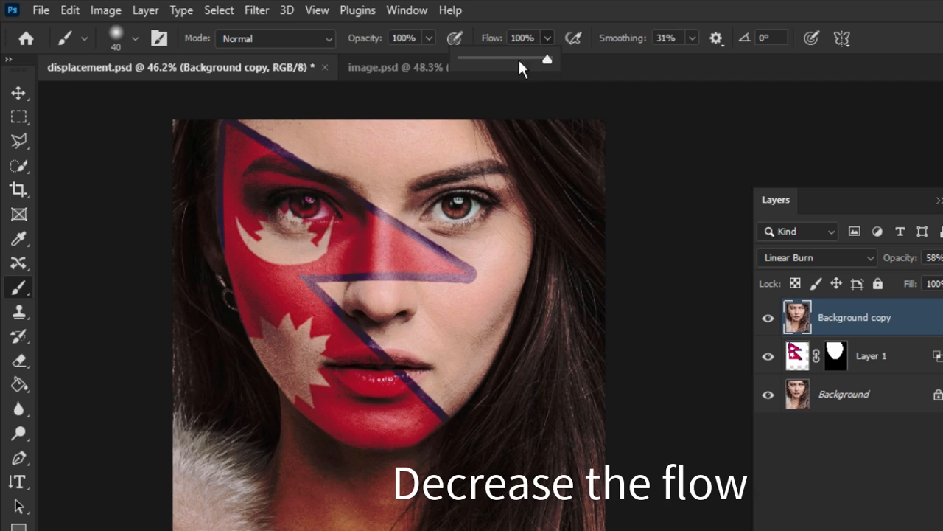
left_click_drag(551, 58, 479, 58)
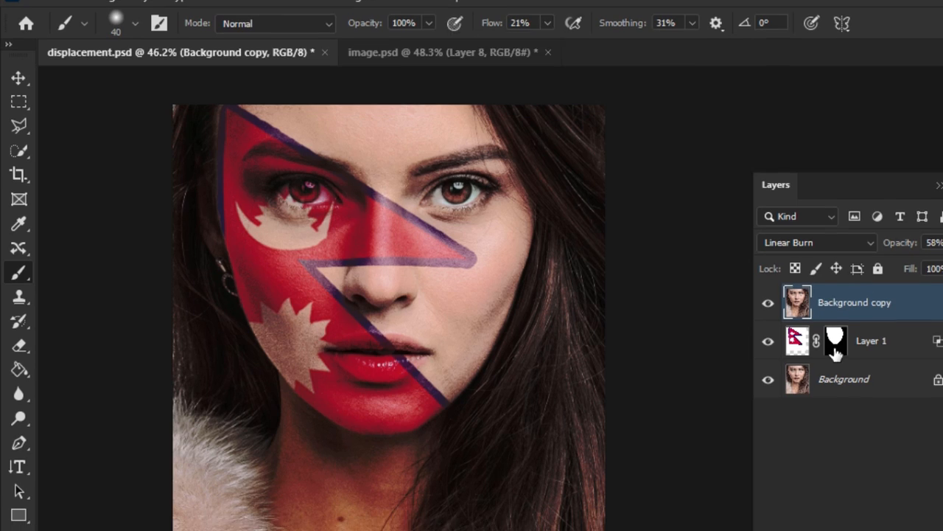
left_click(836, 357)
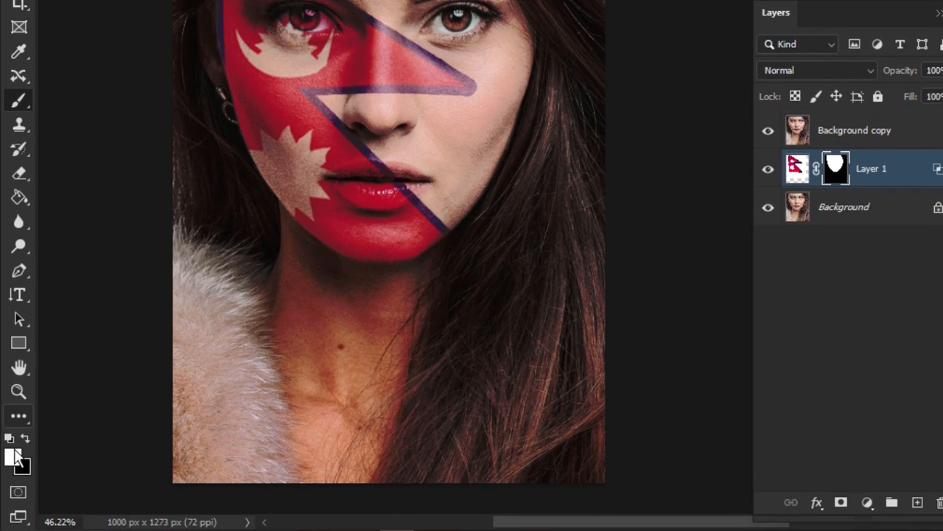
left_click(23, 440)
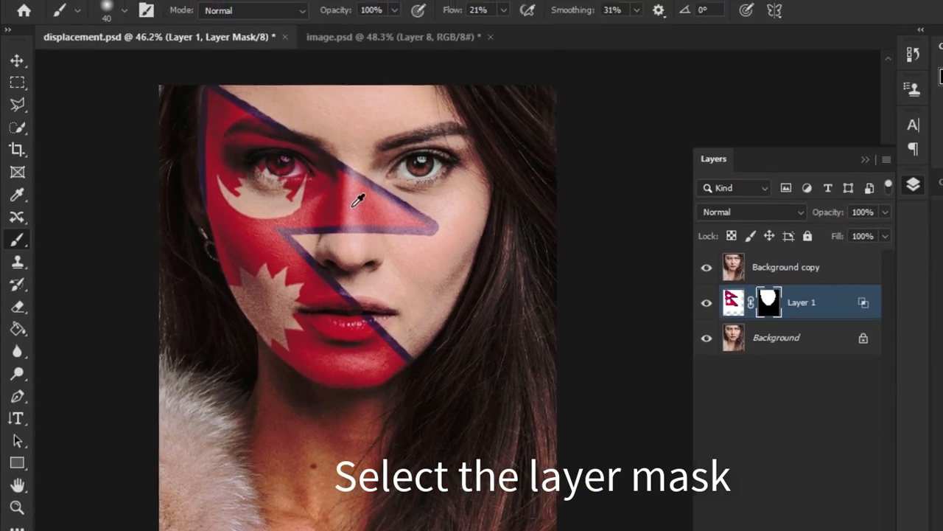
Paint black on Layer 1's mask over the flag-covered eye to remove the red from its iris and white
scroll(308, 20, "up", 5)
scroll(223, 140, "up", 3)
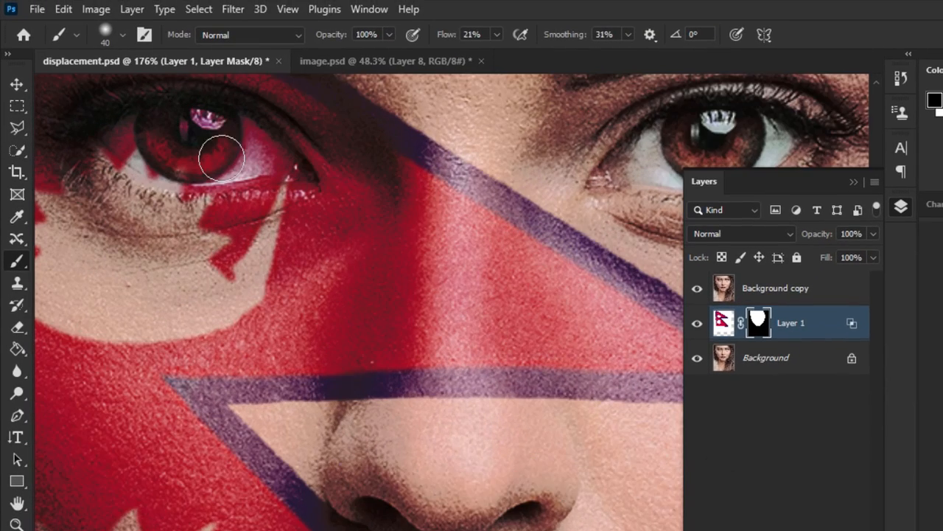
left_click_drag(210, 152, 315, 270)
scroll(282, 249, "up", 2)
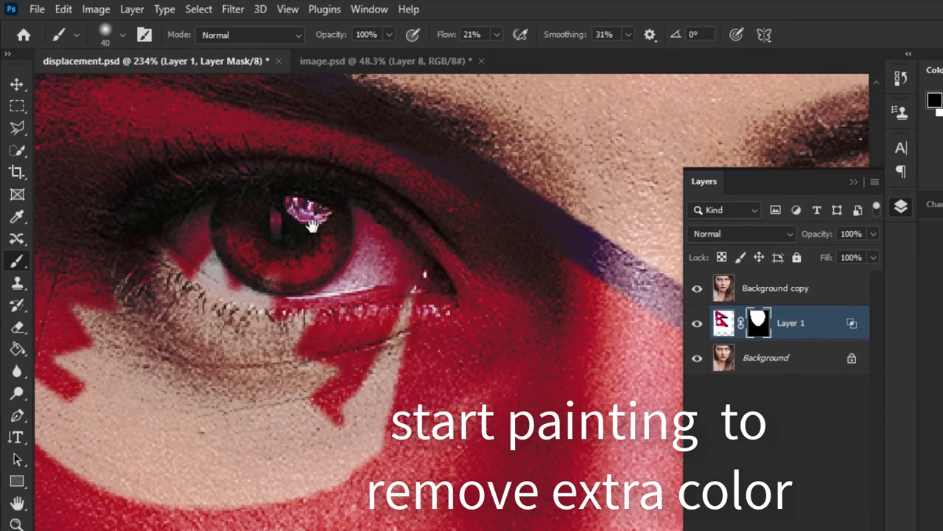
scroll(285, 232, "up", 1)
mouse_move(308, 297)
left_mouse_down()
mouse_move(282, 306)
mouse_move(314, 285)
mouse_move(361, 276)
mouse_move(399, 301)
mouse_move(288, 252)
mouse_move(182, 260)
mouse_move(339, 317)
mouse_move(395, 320)
mouse_move(381, 274)
mouse_move(408, 279)
left_mouse_up()
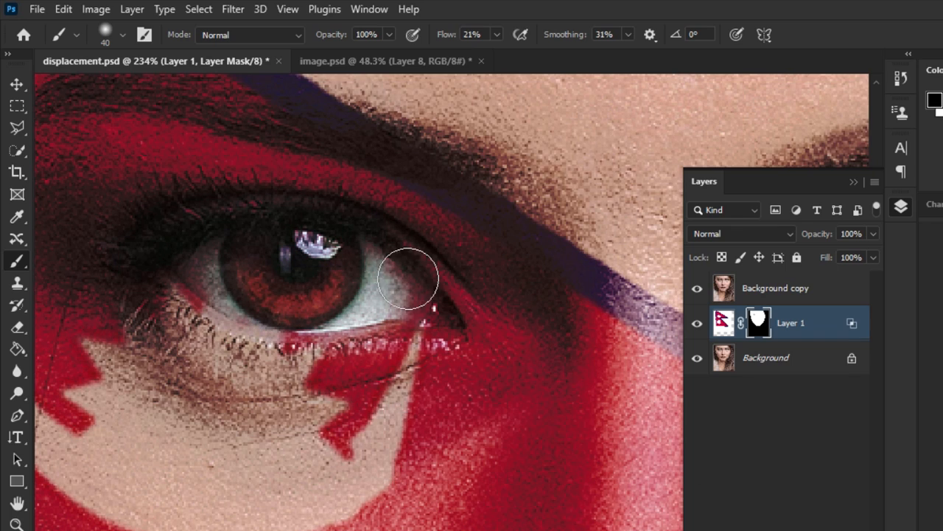
Set the brush flow to 25%
left_click(496, 34)
left_click(473, 35)
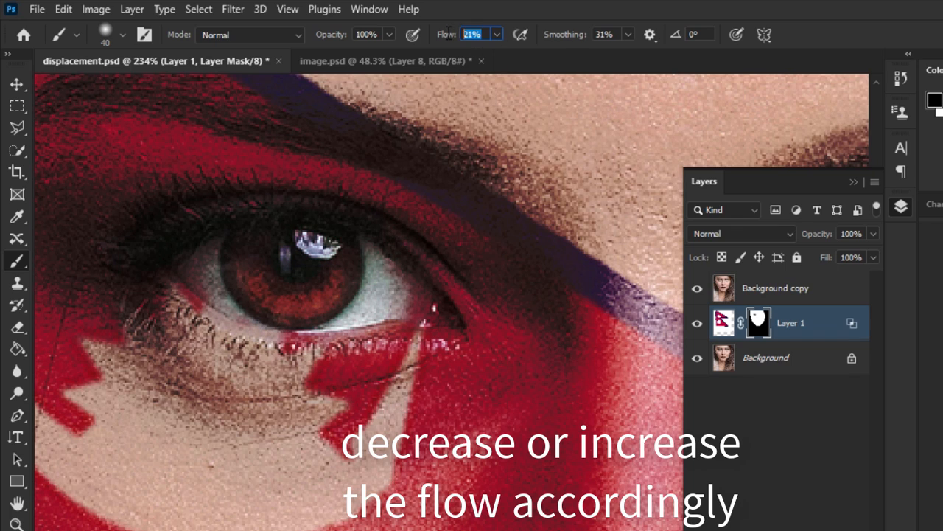
type("25")
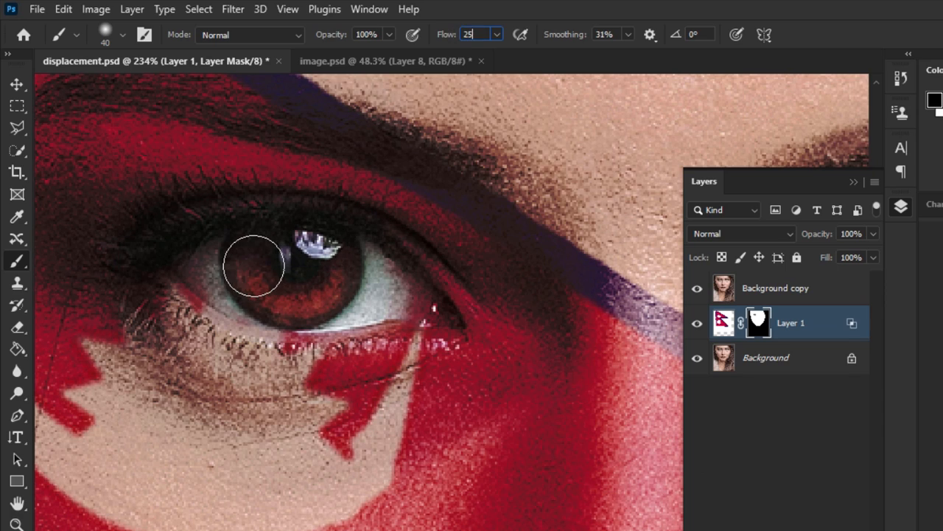
key("Return")
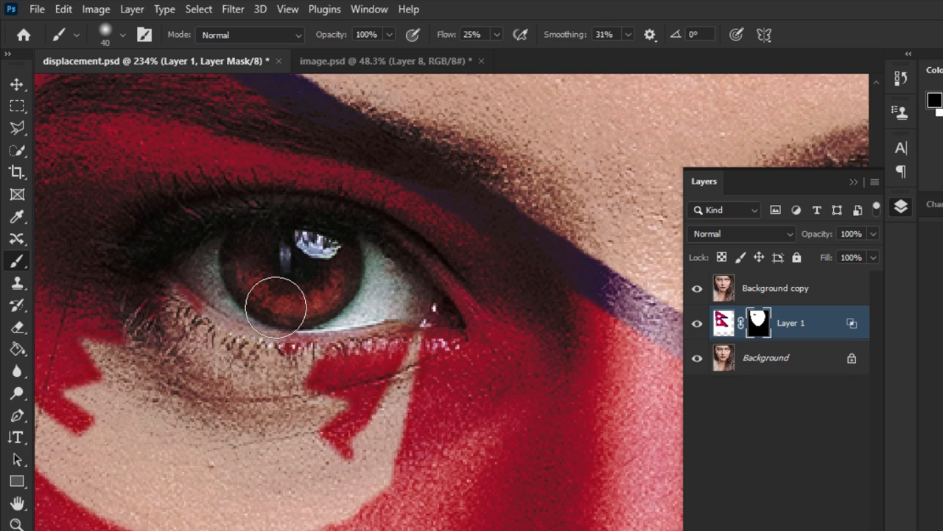
Paint black on Layer 1's mask over the eye outside the flag, including its iris, white and inner corner
left_click_drag(426, 259, 206, 200)
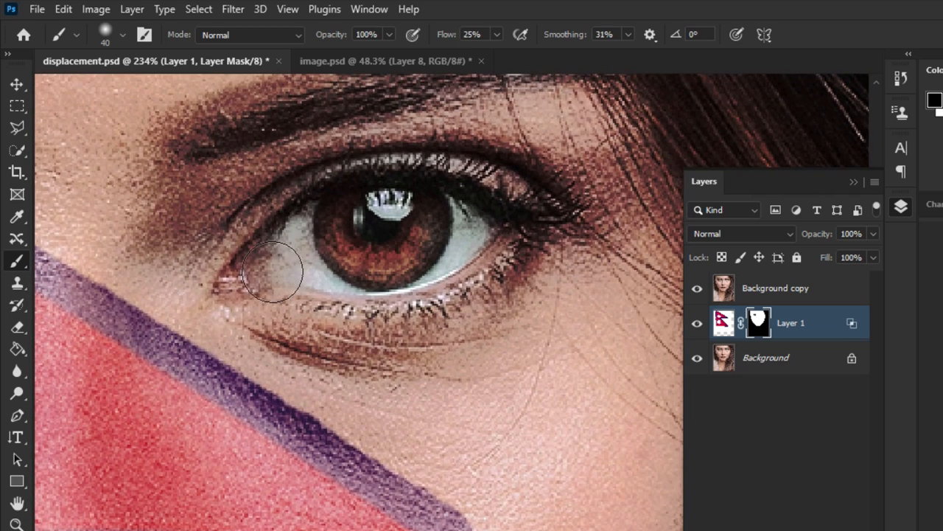
mouse_move(273, 271)
left_mouse_down()
mouse_move(381, 202)
mouse_move(436, 202)
mouse_move(504, 230)
mouse_move(356, 272)
mouse_move(280, 280)
mouse_move(399, 269)
left_mouse_up()
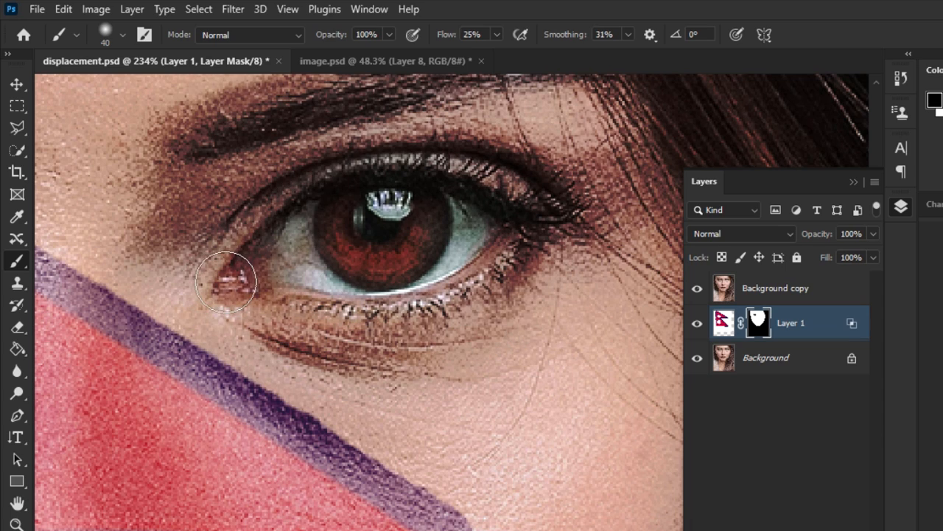
left_click_drag(227, 283, 288, 254)
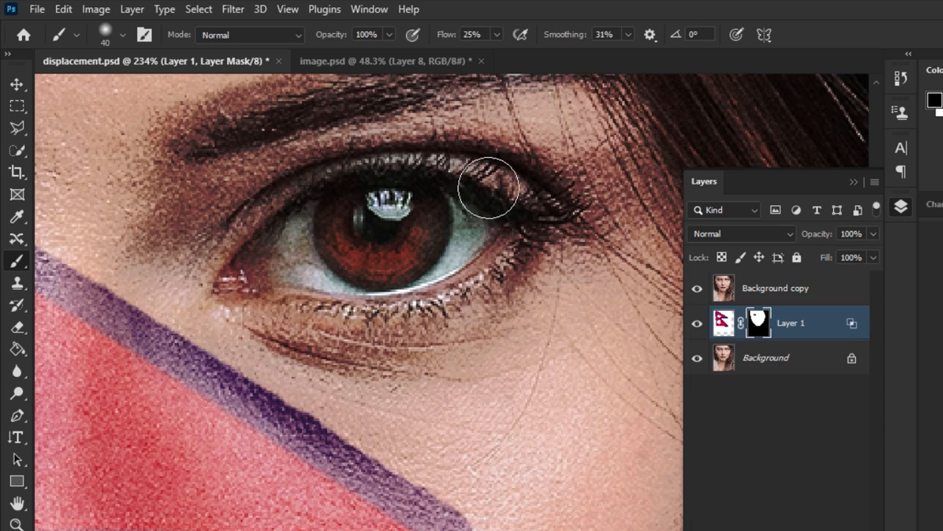
Paint black on Layer 1's mask over both eyebrows and the lashes with the brush size at 30
mouse_move(231, 135)
left_mouse_down()
mouse_move(290, 173)
mouse_move(313, 209)
left_mouse_up()
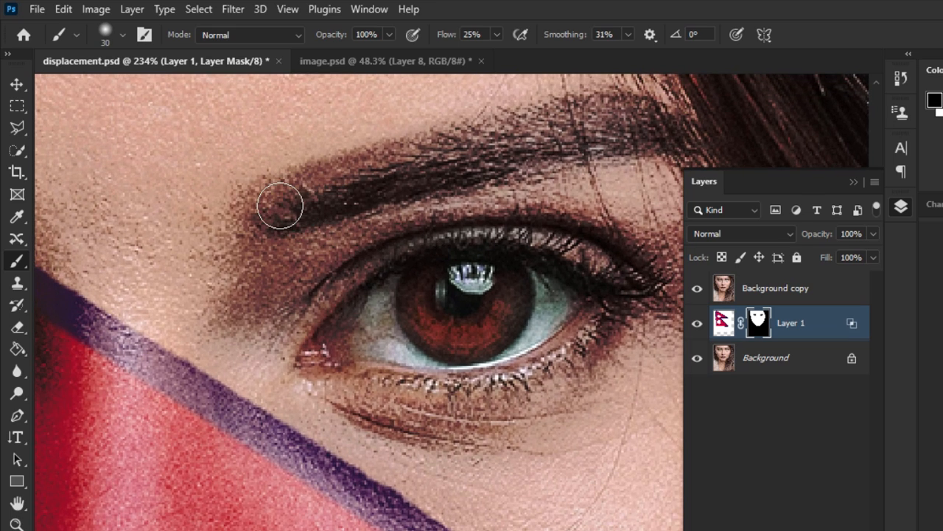
mouse_move(447, 162)
left_mouse_down()
mouse_move(558, 137)
mouse_move(656, 132)
left_mouse_up()
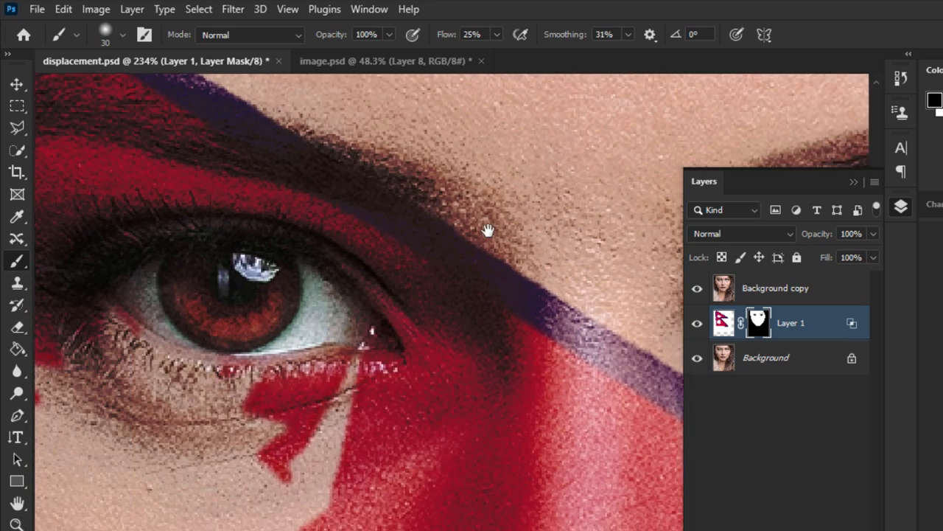
left_click_drag(432, 219, 512, 258)
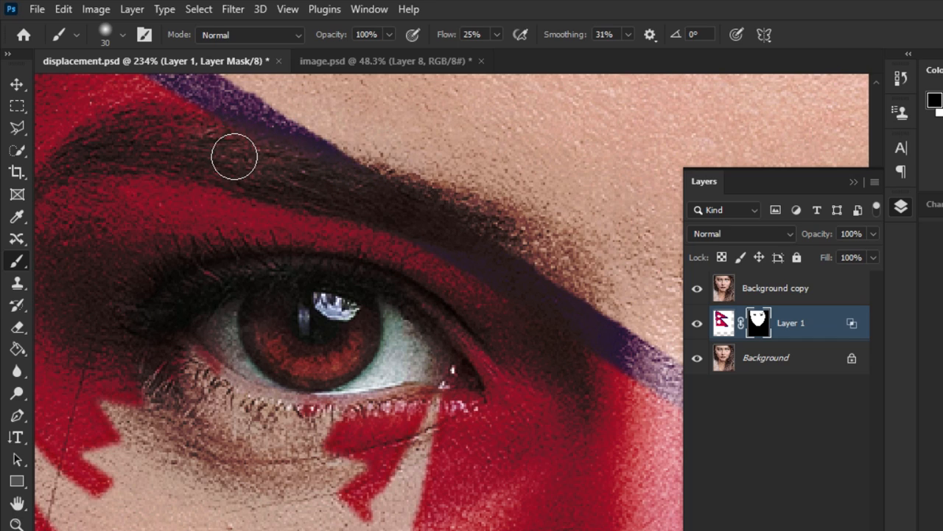
left_click_drag(221, 171, 279, 213)
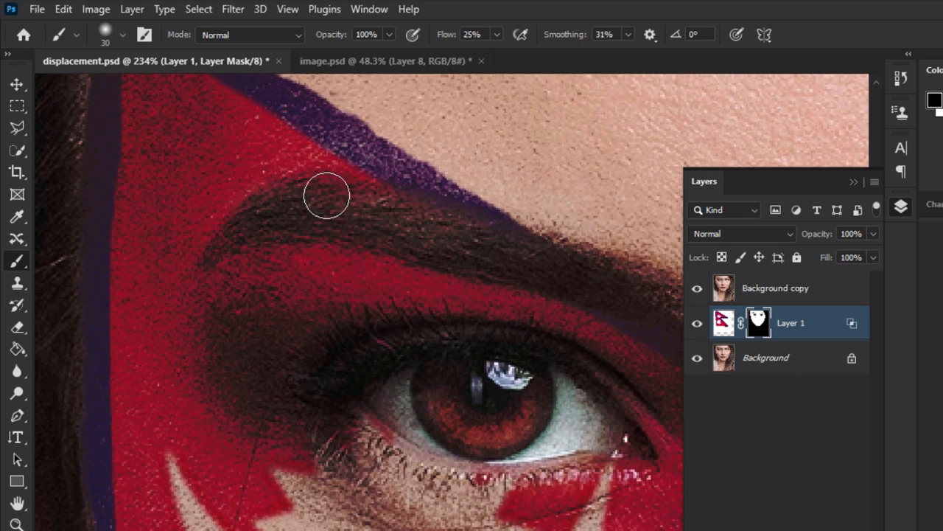
mouse_move(415, 343)
left_mouse_down()
mouse_move(427, 311)
mouse_move(210, 211)
mouse_move(410, 211)
mouse_move(617, 283)
left_mouse_up()
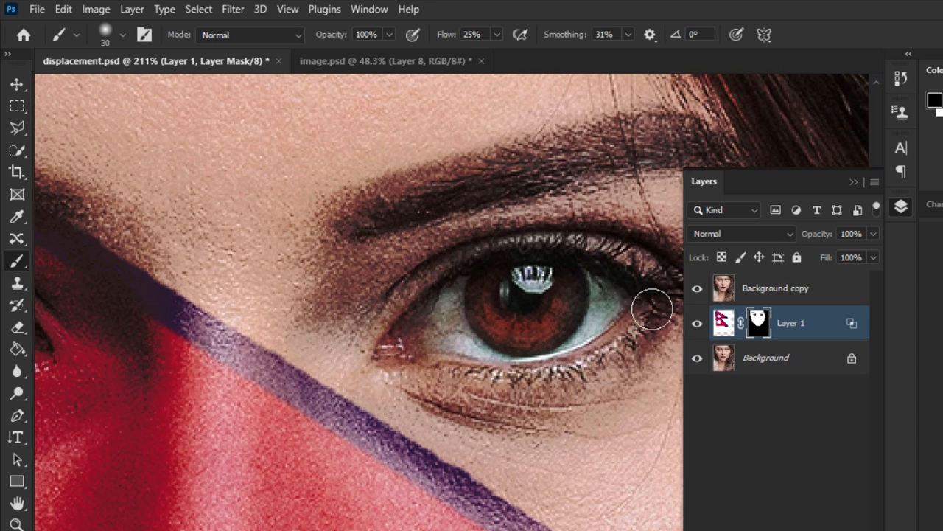
Paint black on Layer 1's mask over the gap between the lips and the nostrils with the brush size at 25
scroll(412, 243, "down", 4)
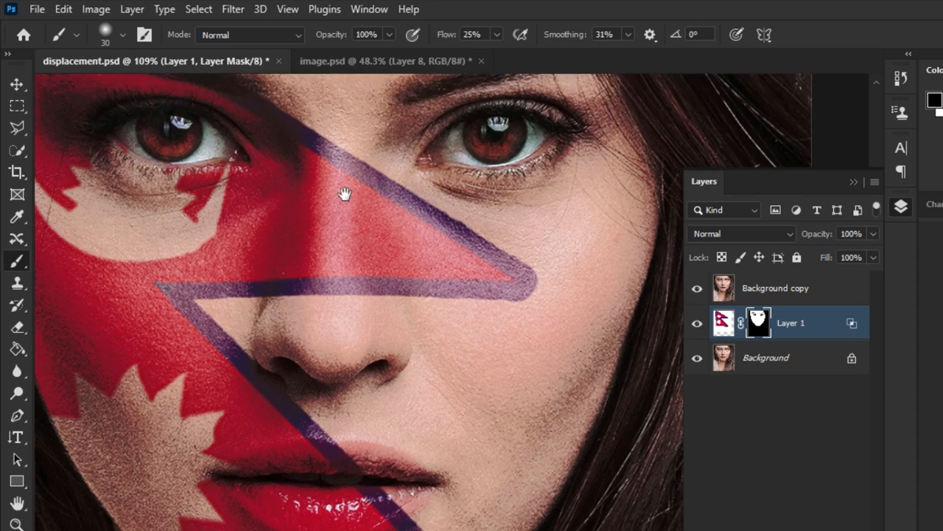
scroll(343, 188, "down", 3)
scroll(322, 434, "up", 2)
scroll(322, 433, "up", 2)
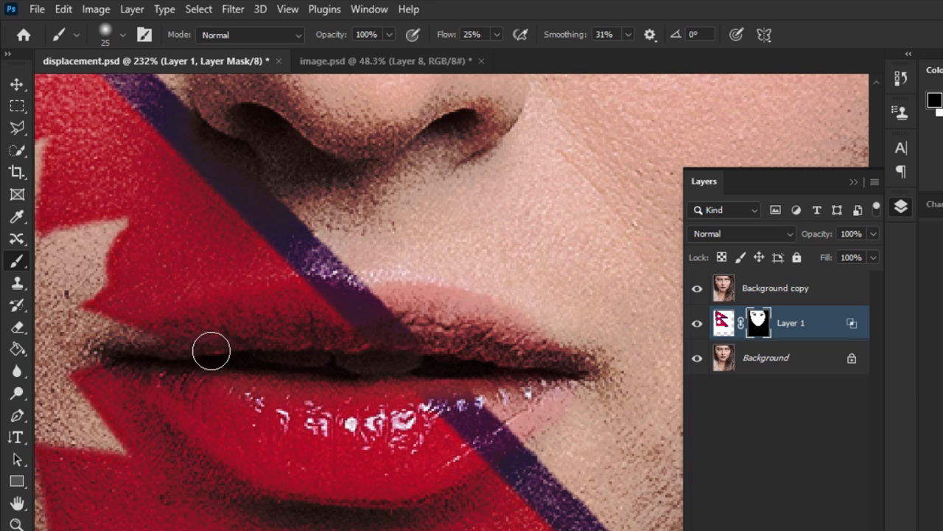
scroll(211, 354, "up", 3)
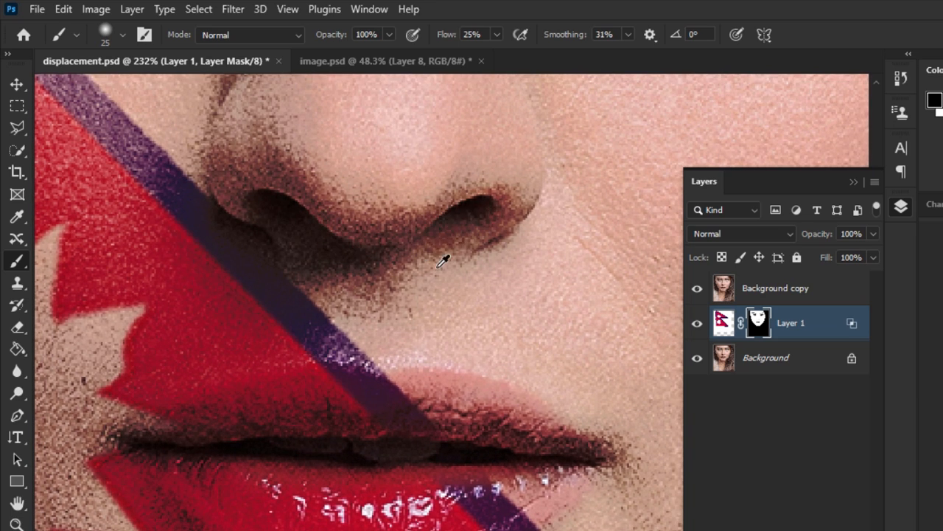
Examine the masked flag around the eyes, eyebrows and nose, close up and across the whole face
scroll(443, 260, "down", 5)
left_click_drag(406, 255, 354, 299)
left_click_drag(343, 261, 353, 287)
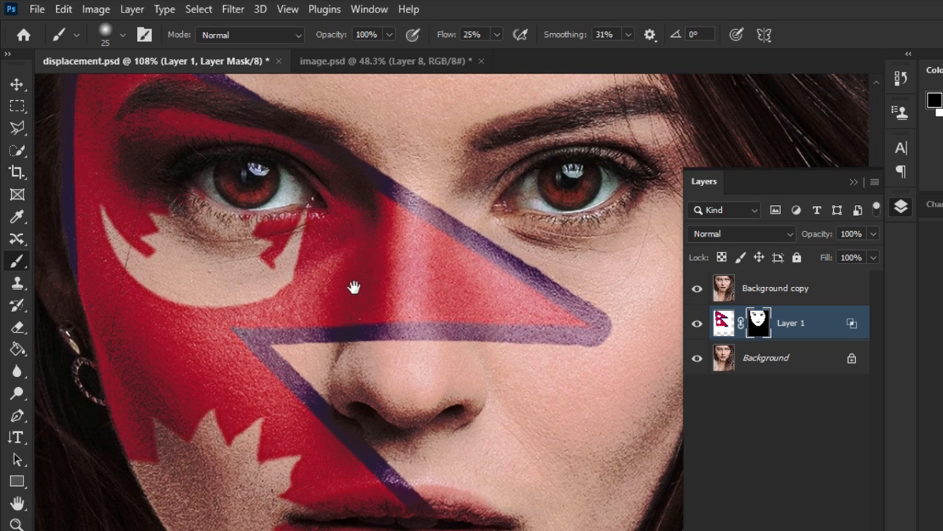
left_click_drag(370, 207, 374, 312)
scroll(381, 270, "up", 4)
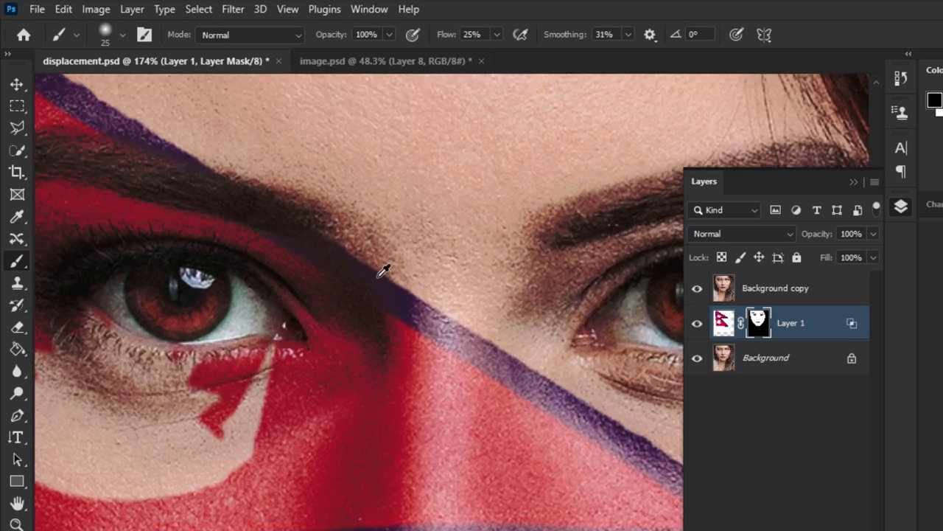
scroll(365, 315, "down", 3)
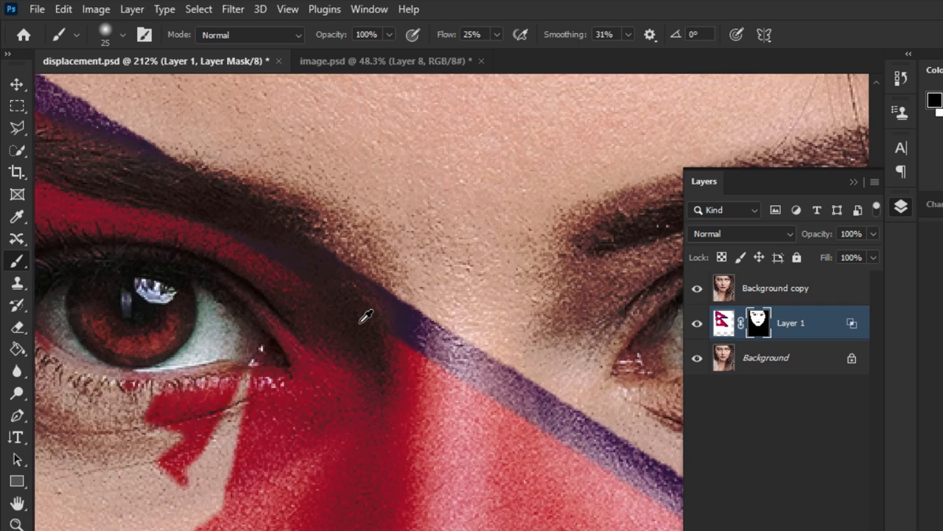
scroll(366, 316, "down", 4)
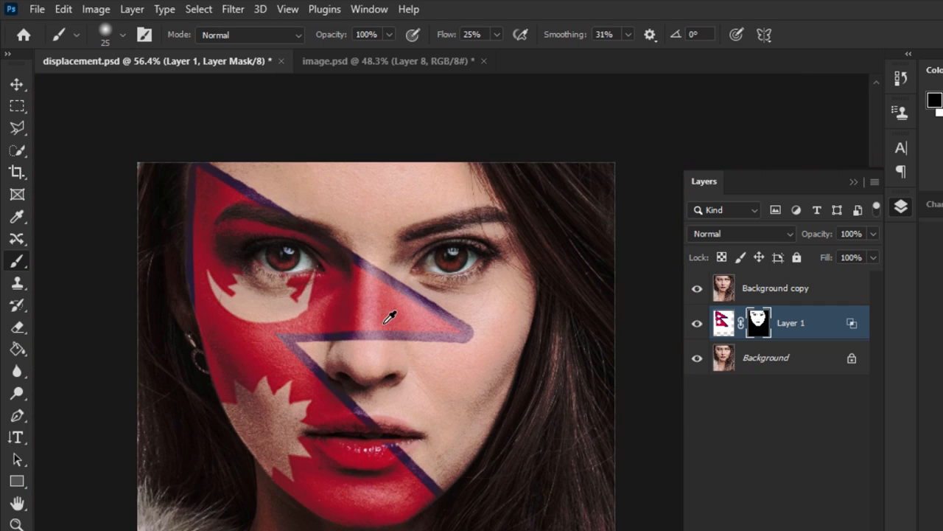
Check the Background copy's opacity with the Move tool active, and select the Background layer
key("v")
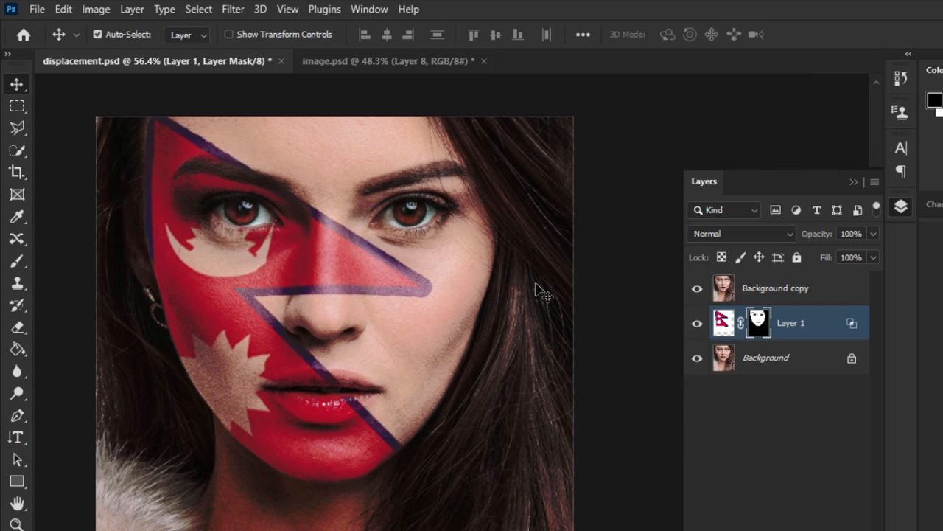
left_click(799, 294)
left_click(872, 235)
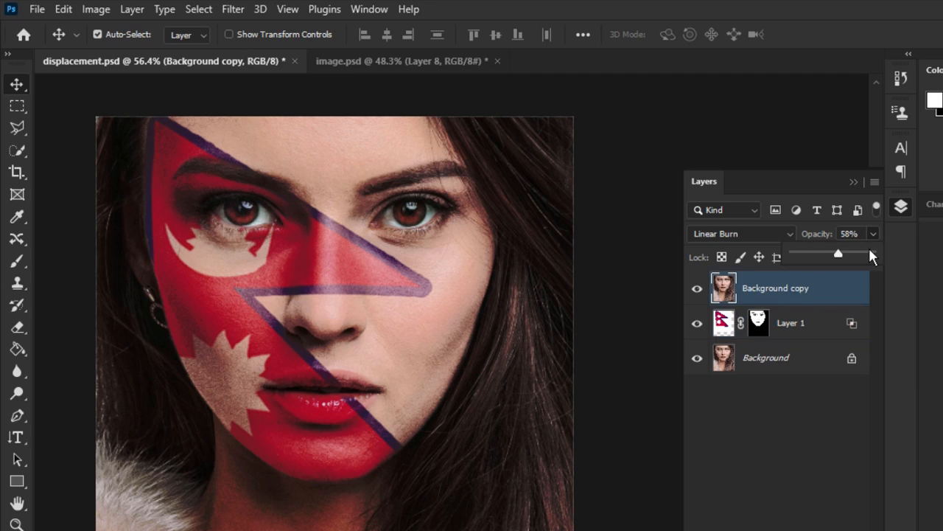
left_click(811, 304)
left_click(777, 366)
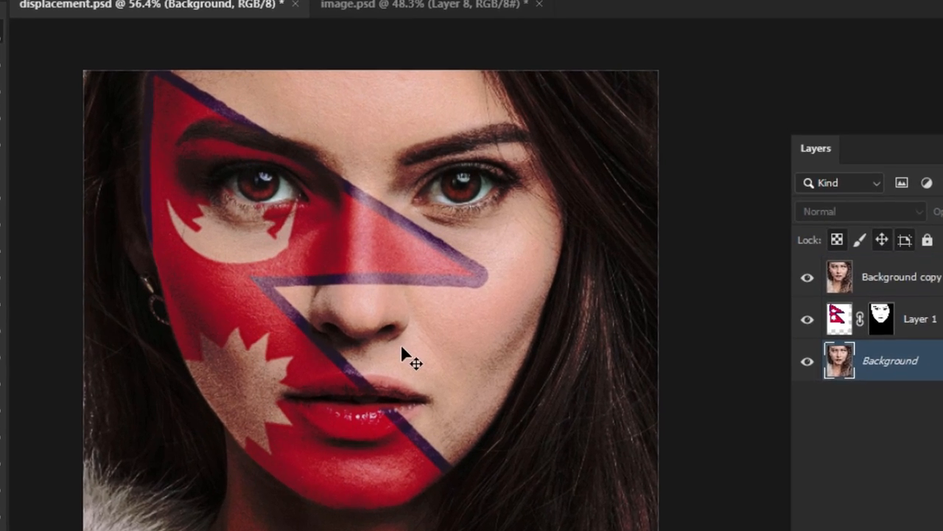